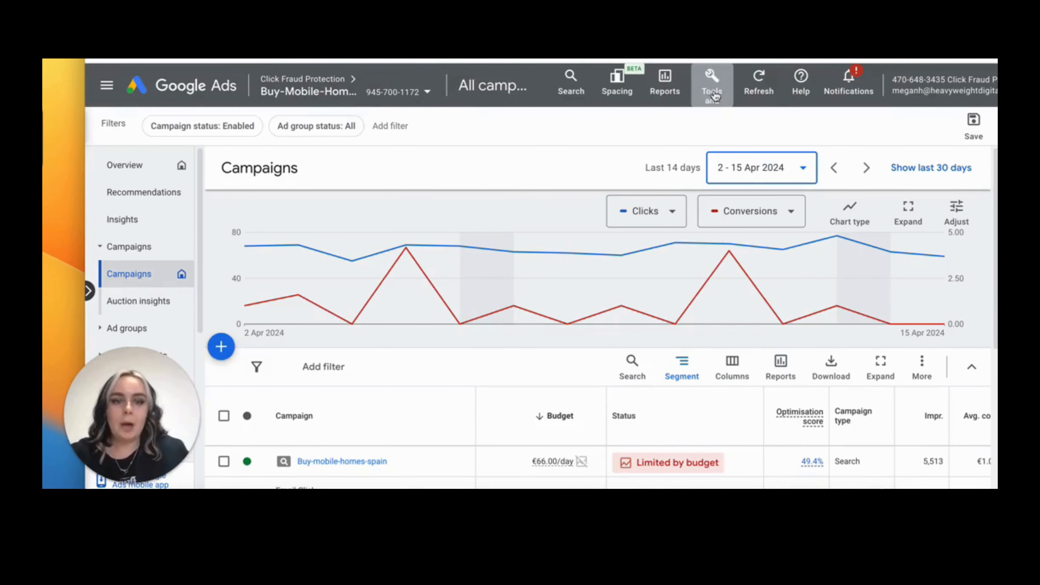
Open the Conversions page from the tools and start a new conversion action
left_click(715, 97)
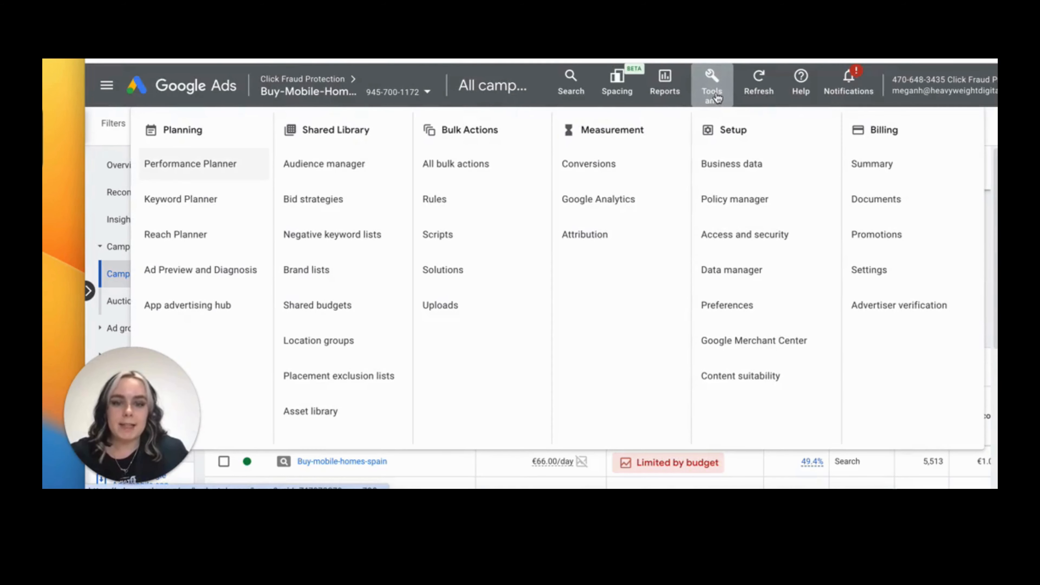
left_click(636, 174)
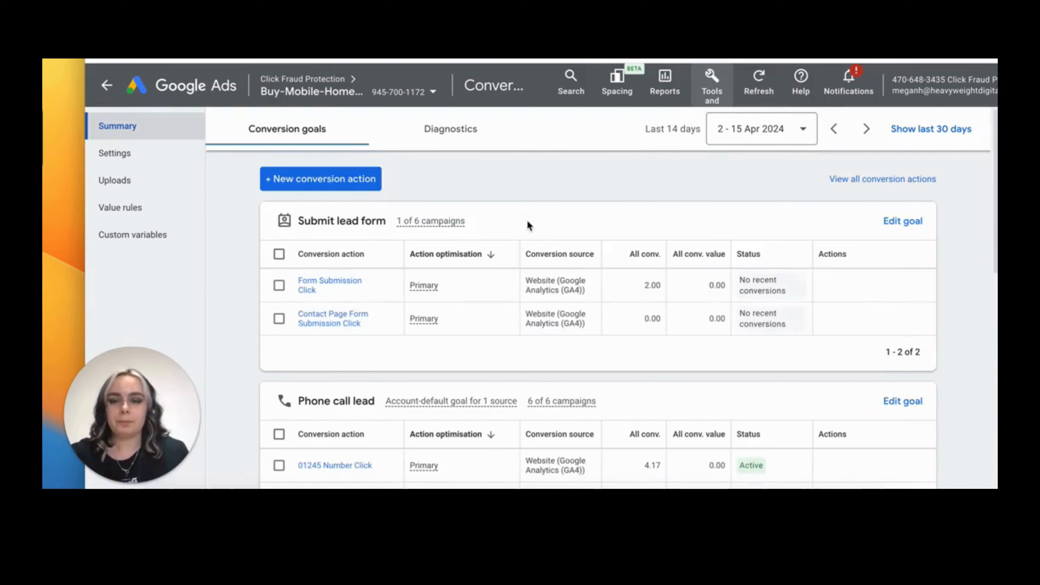
left_click(327, 182)
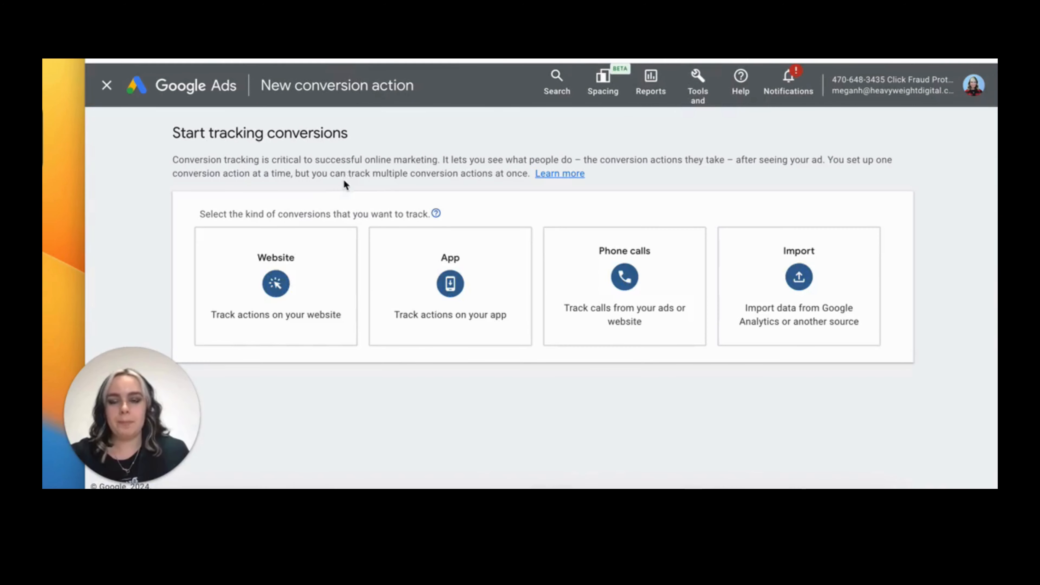
Choose Phone calls conversions, tracking calls to a phone number on your website, and continue
mouse_move(617, 278)
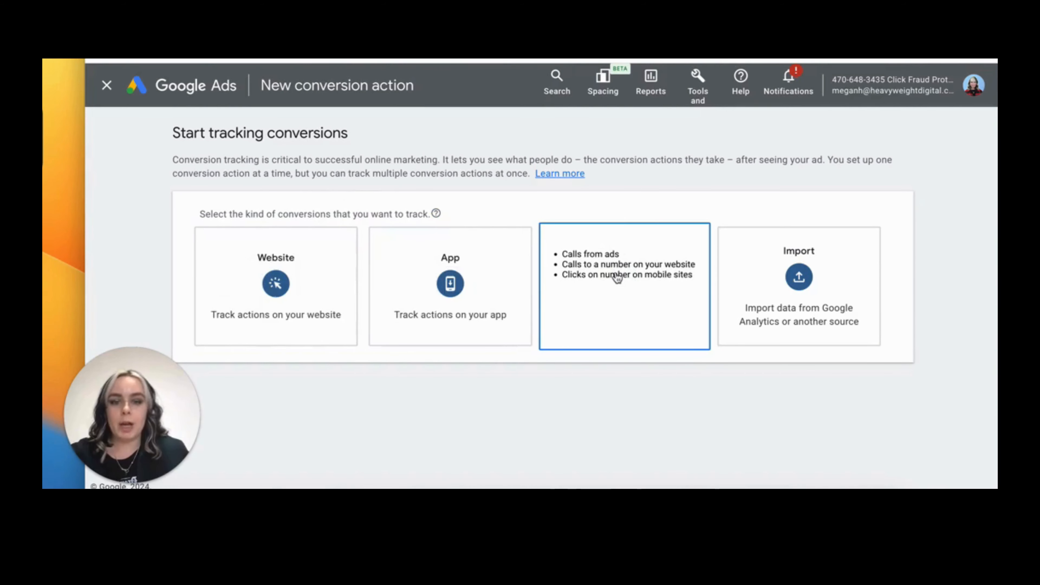
left_click(617, 278)
scroll(600, 278, "down", 2)
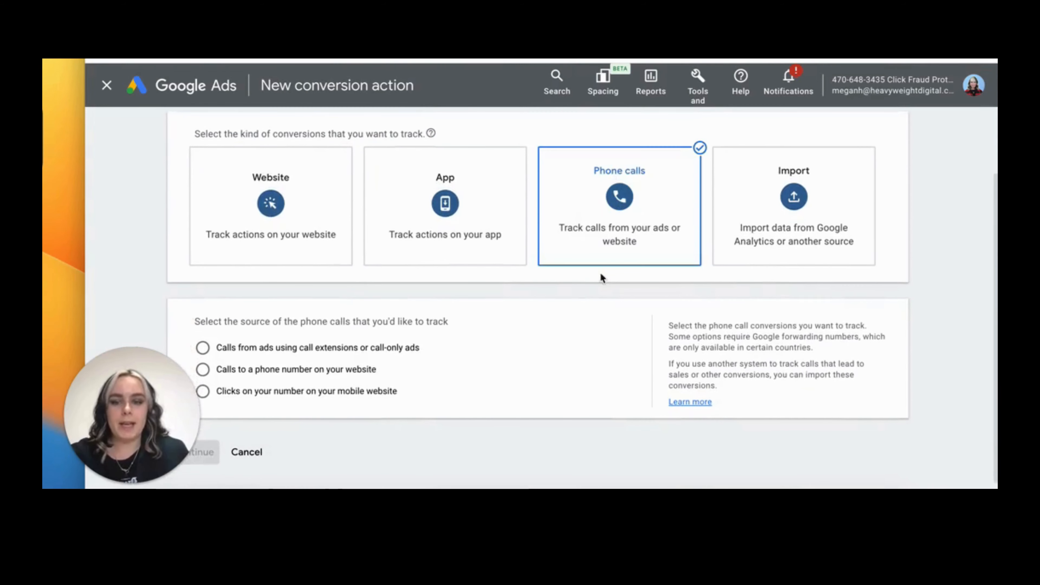
left_click(252, 376)
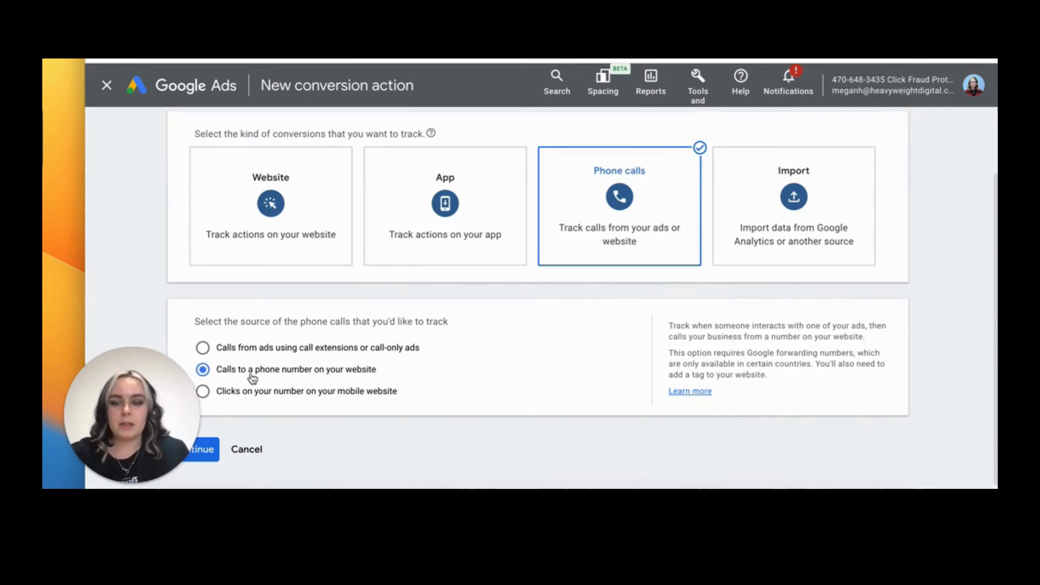
left_click(208, 454)
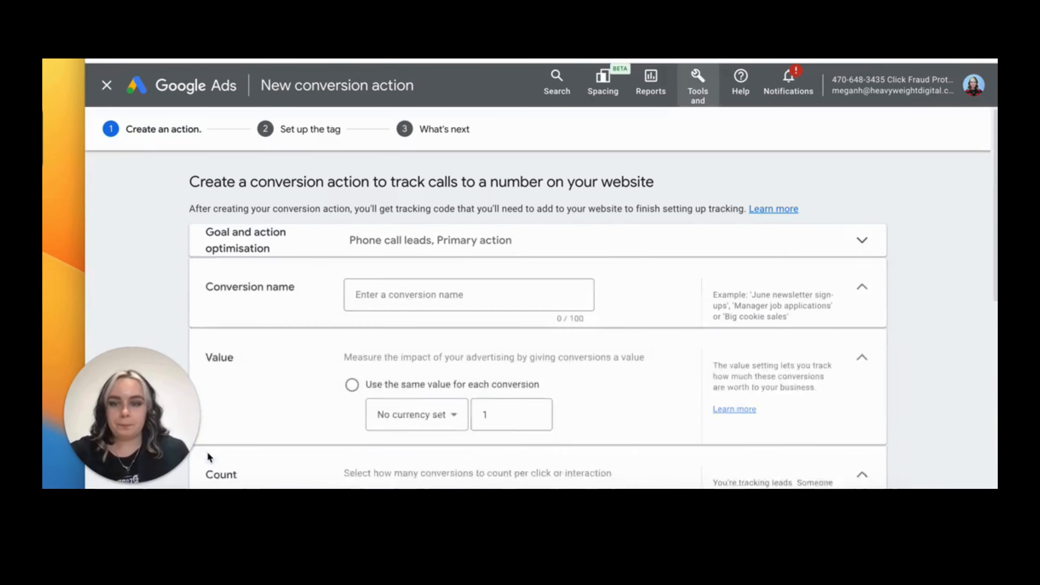
Name the conversion action Call From Website
scroll(307, 415, "down", 6)
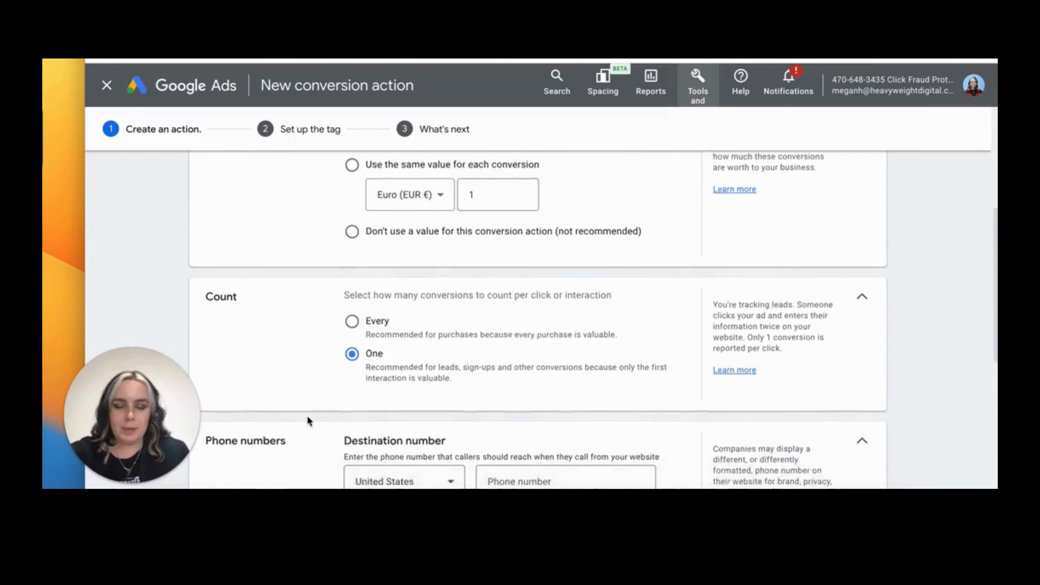
scroll(307, 415, "down", 6)
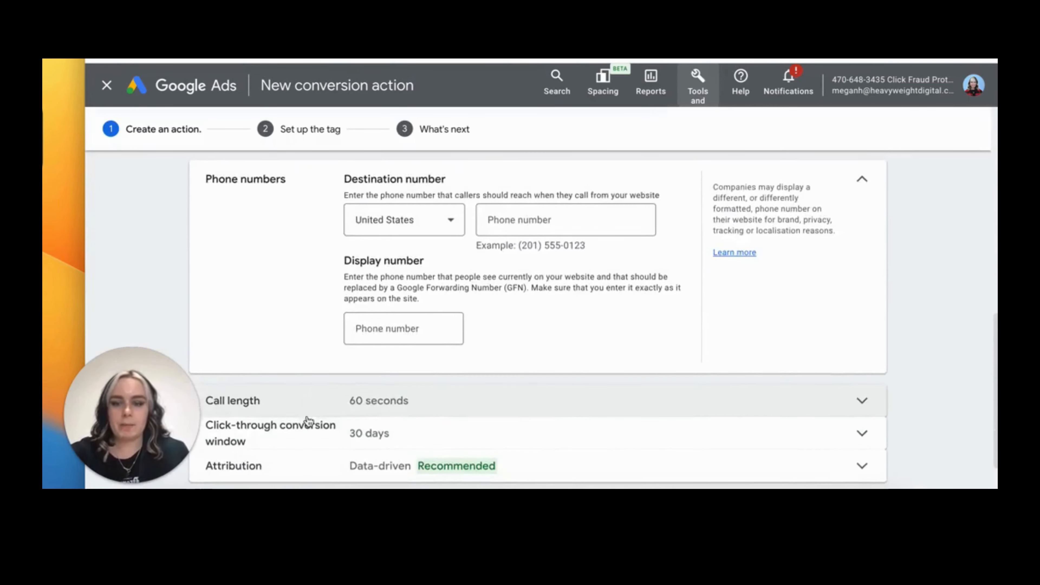
scroll(308, 420, "down", 2)
scroll(308, 420, "up", 10)
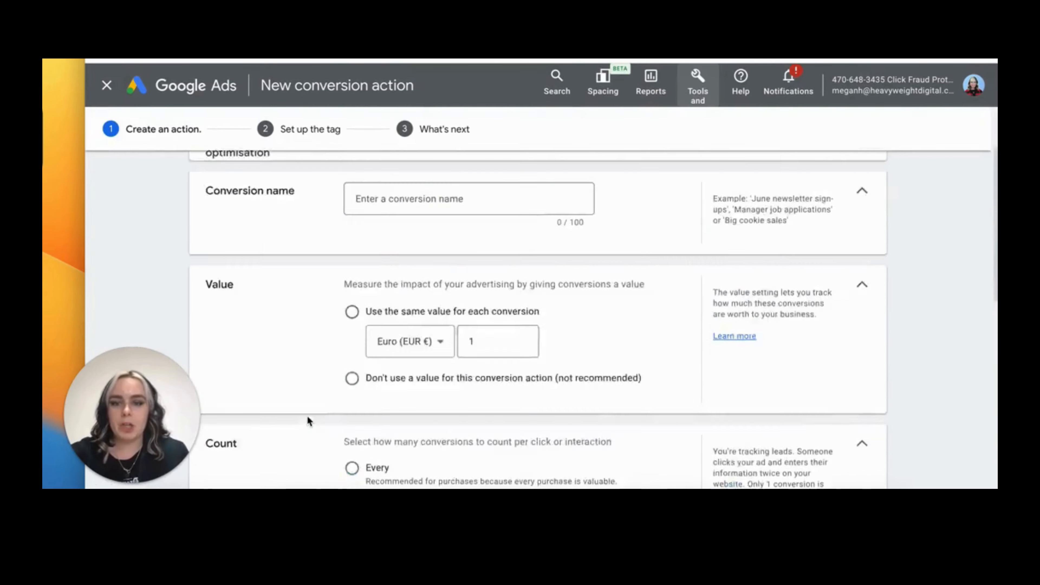
scroll(307, 420, "up", 3)
scroll(307, 419, "down", 2)
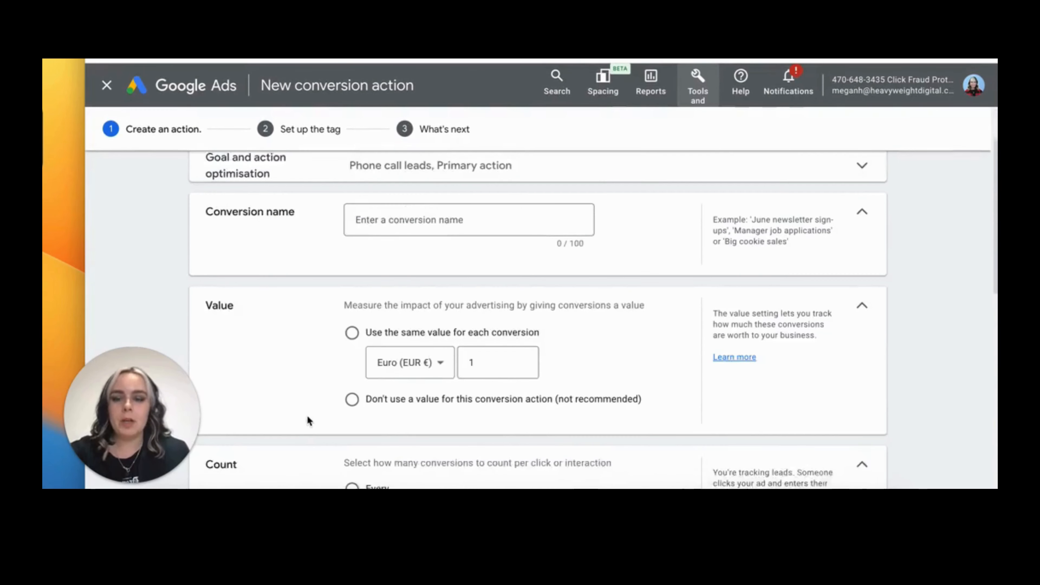
scroll(307, 414, "down", 1)
left_click(393, 200)
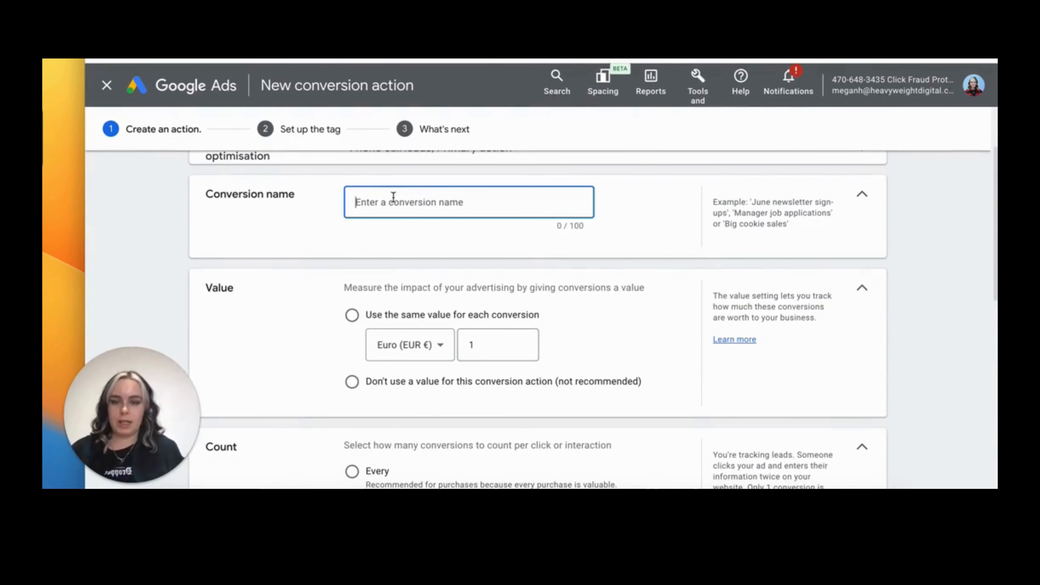
type("Call ")
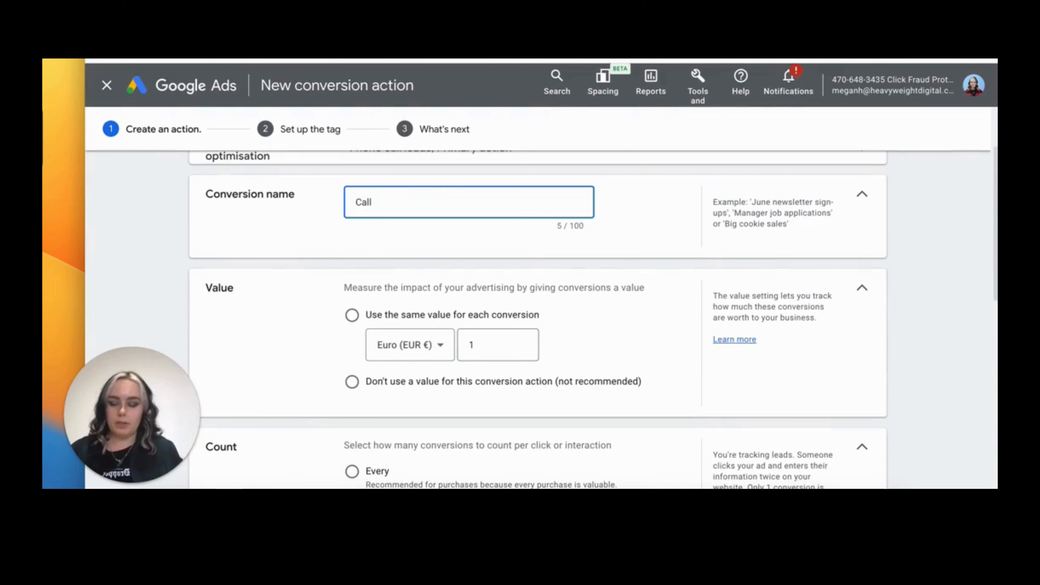
type("We")
key("BackSpace")
key("BackSpace")
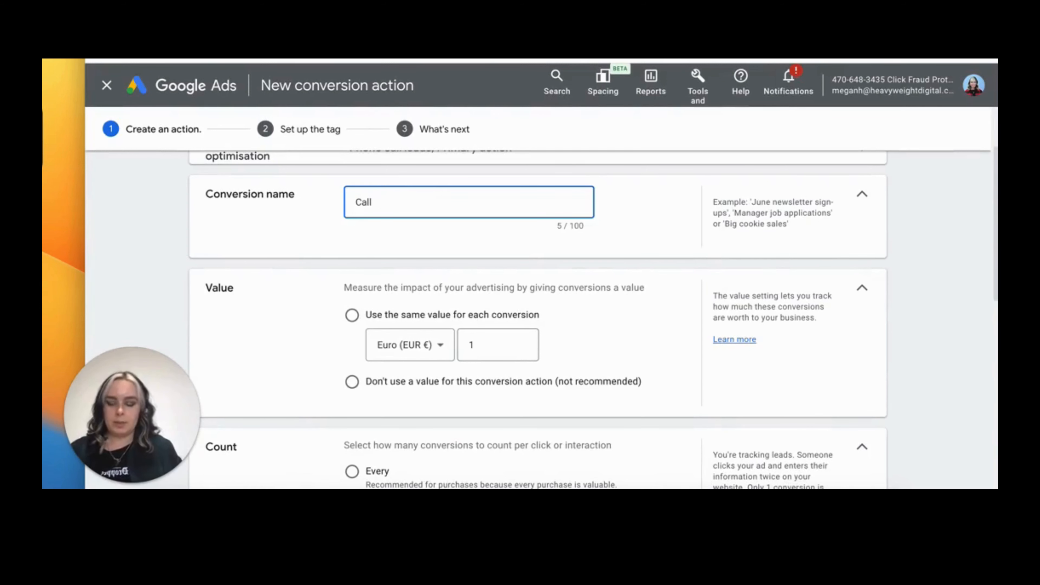
type("From Web")
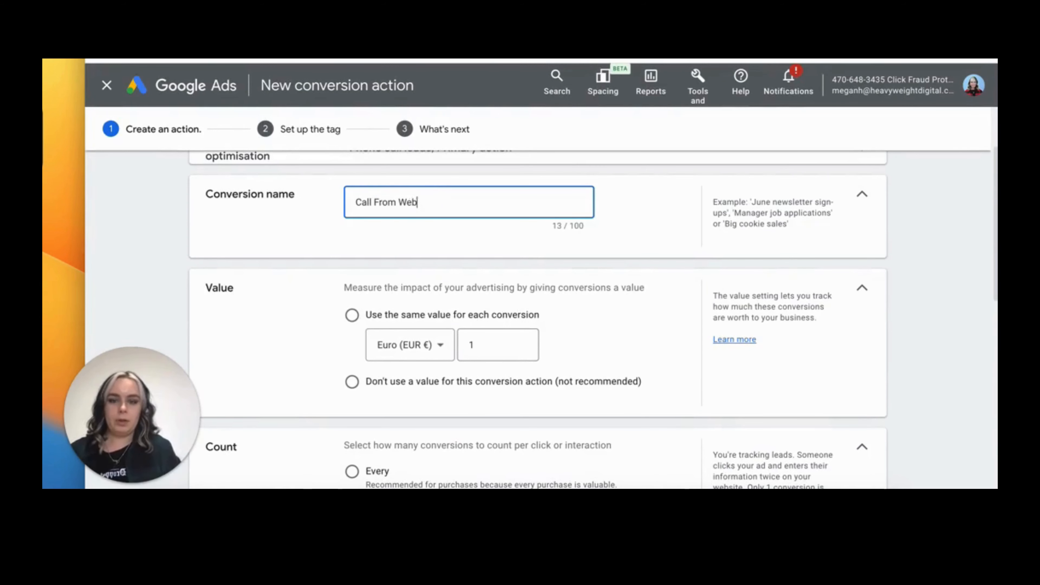
type("site")
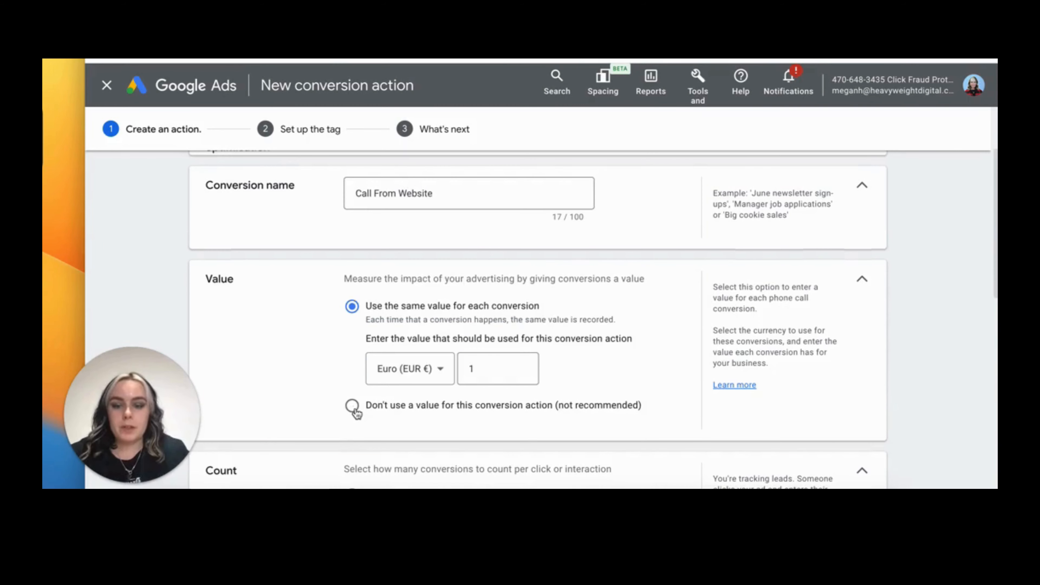
Set the conversion action not to use a value
left_click(352, 407)
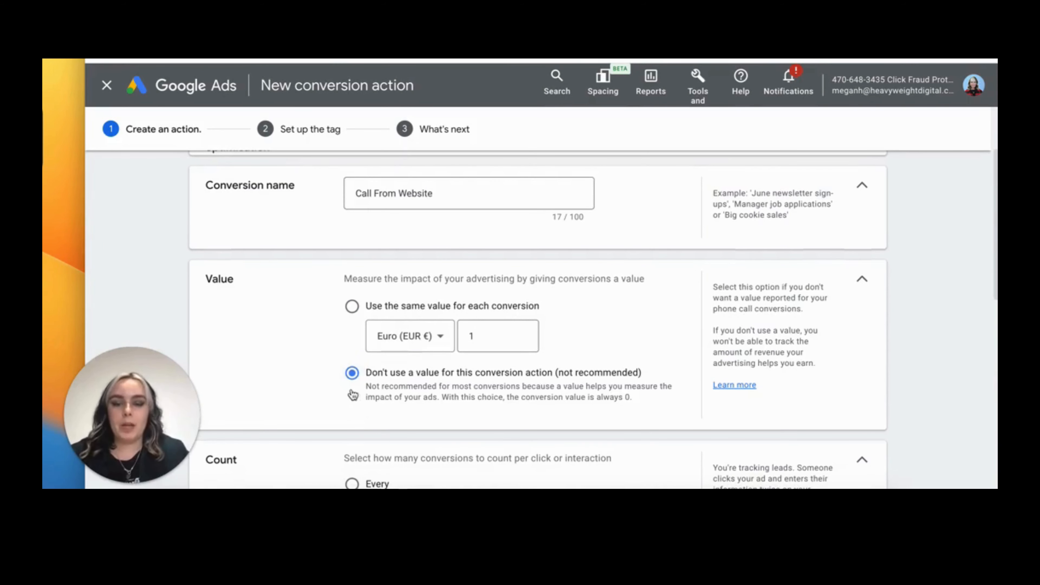
scroll(396, 391, "down", 1)
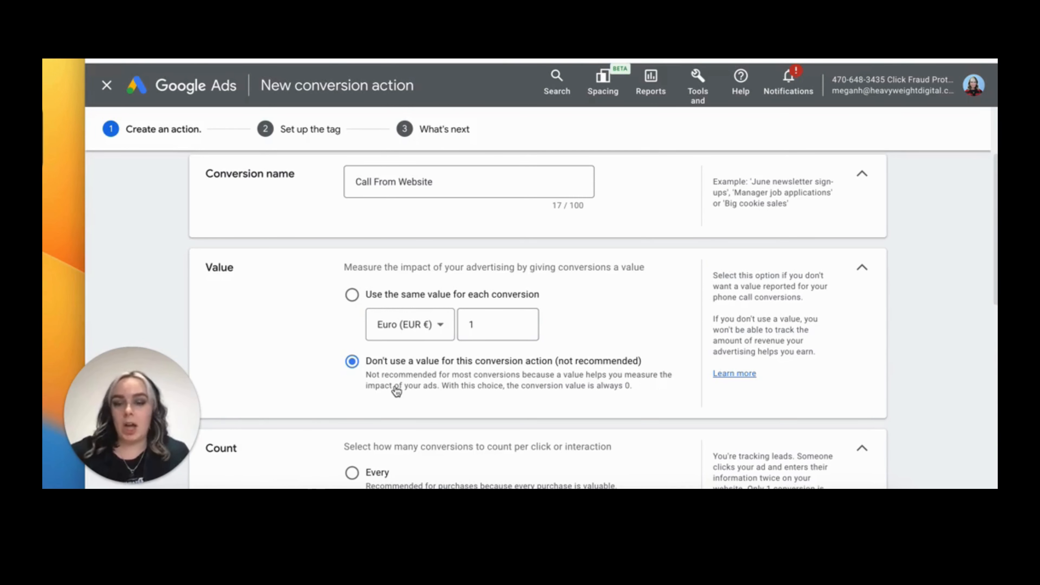
scroll(396, 392, "down", 2)
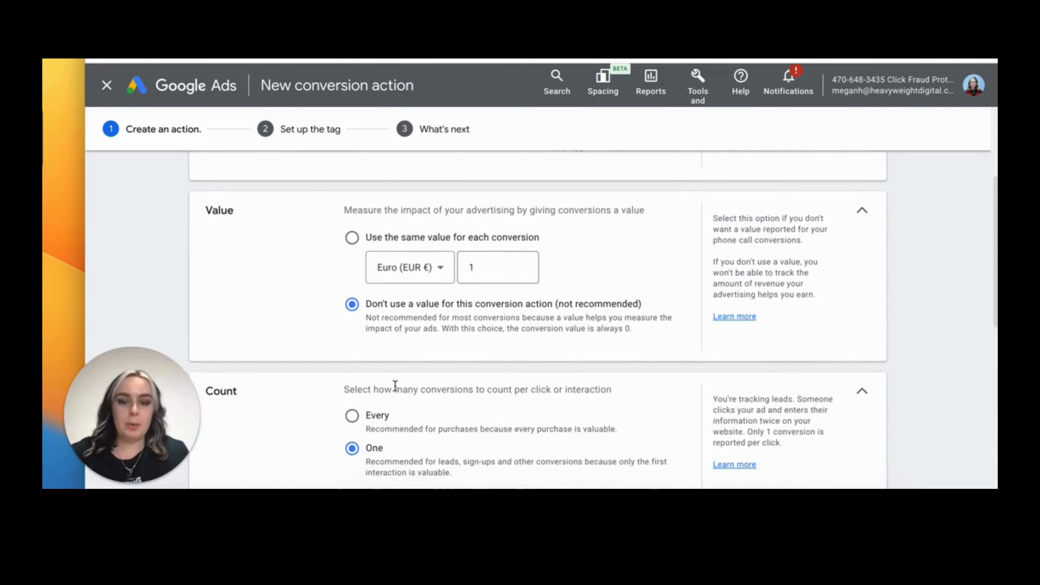
scroll(395, 389, "down", 1)
scroll(395, 391, "down", 2)
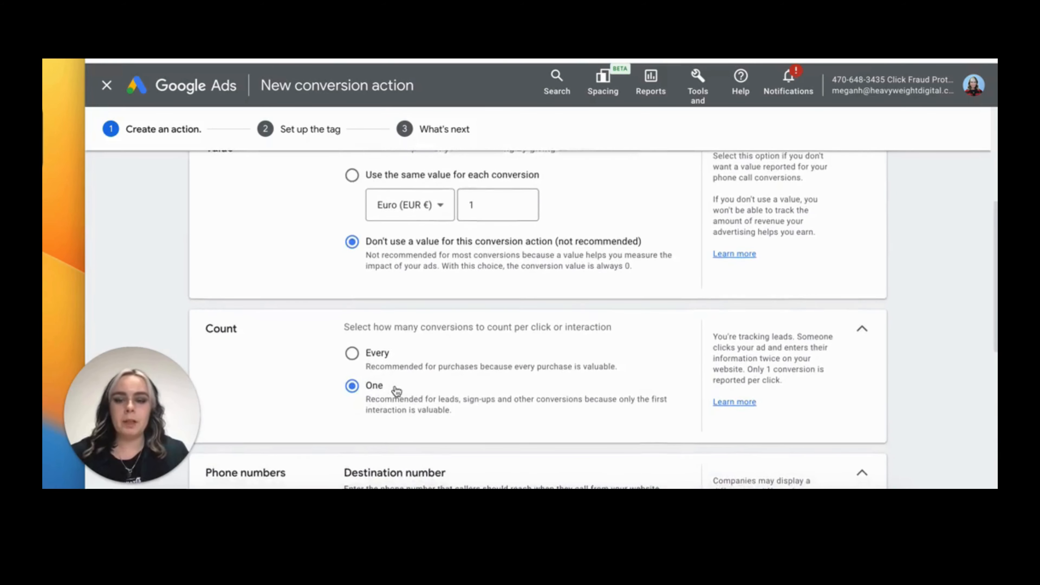
scroll(414, 375, "down", 1)
scroll(282, 354, "down", 1)
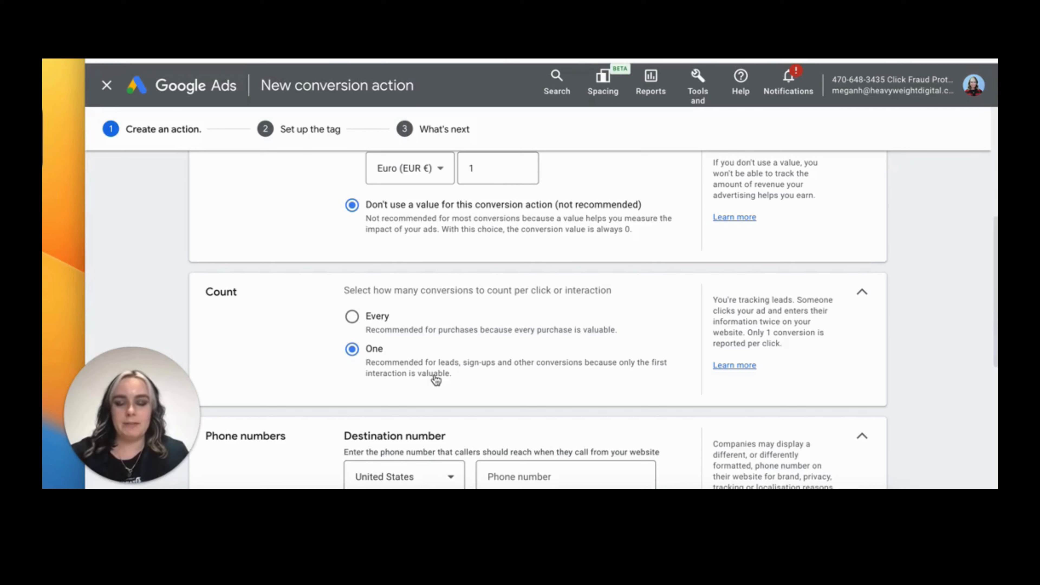
scroll(435, 380, "down", 1)
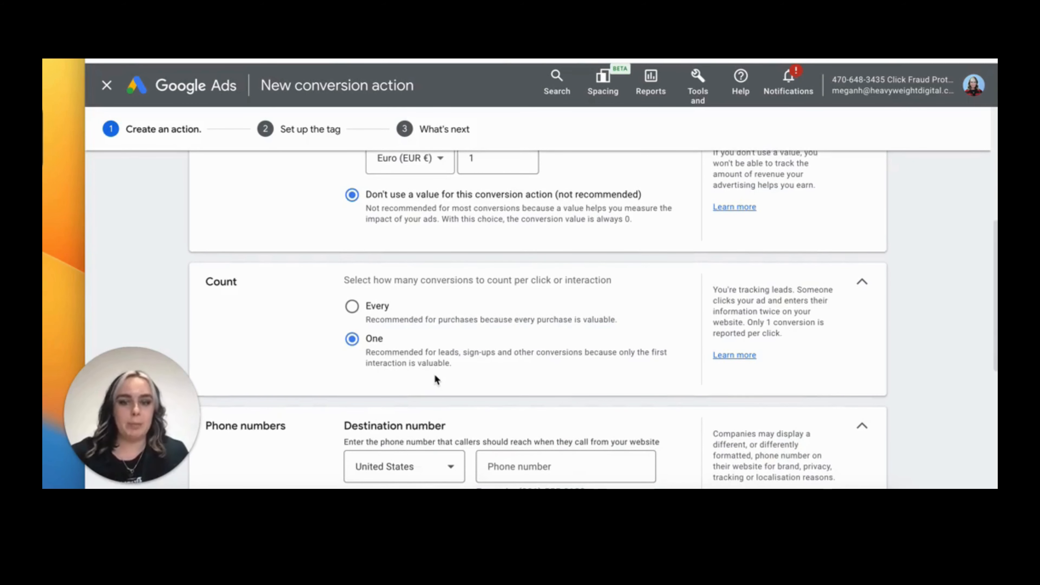
scroll(434, 374, "down", 5)
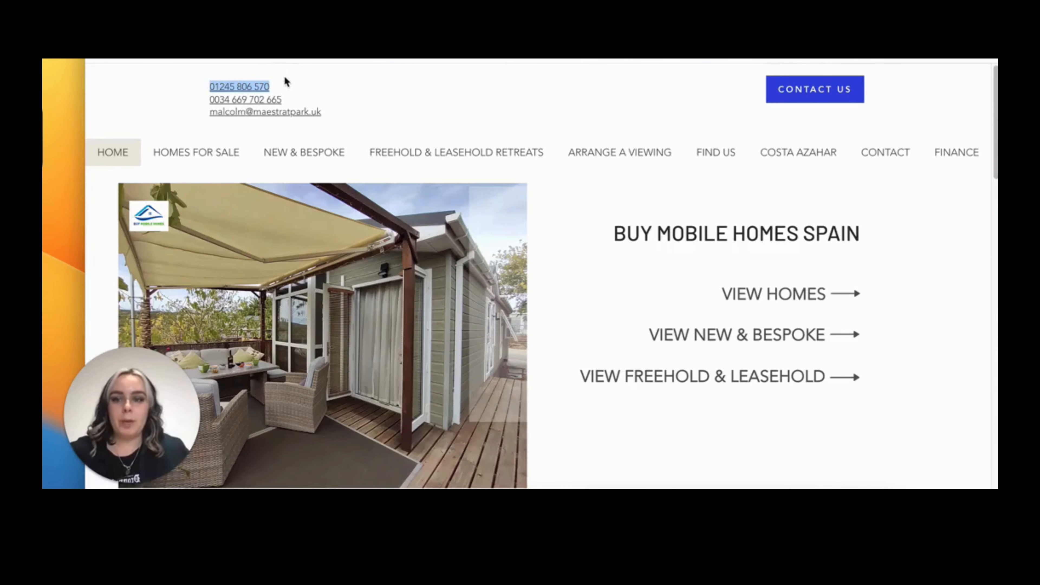
Copy the business phone number from the website into both the destination and display number fields, with United Kingdom as country
left_click(198, 94)
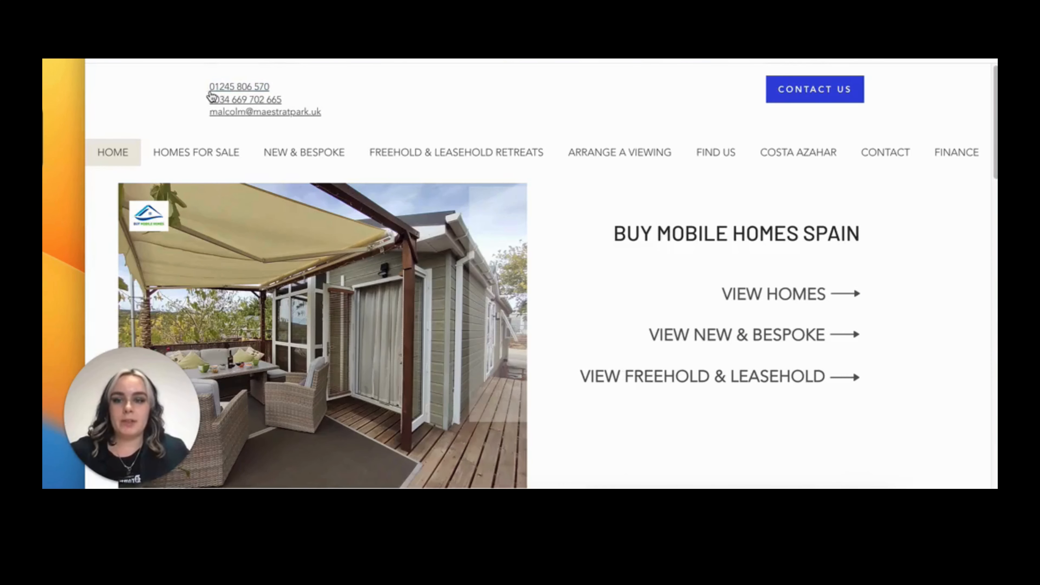
left_click_drag(281, 91, 209, 88)
key("super+c")
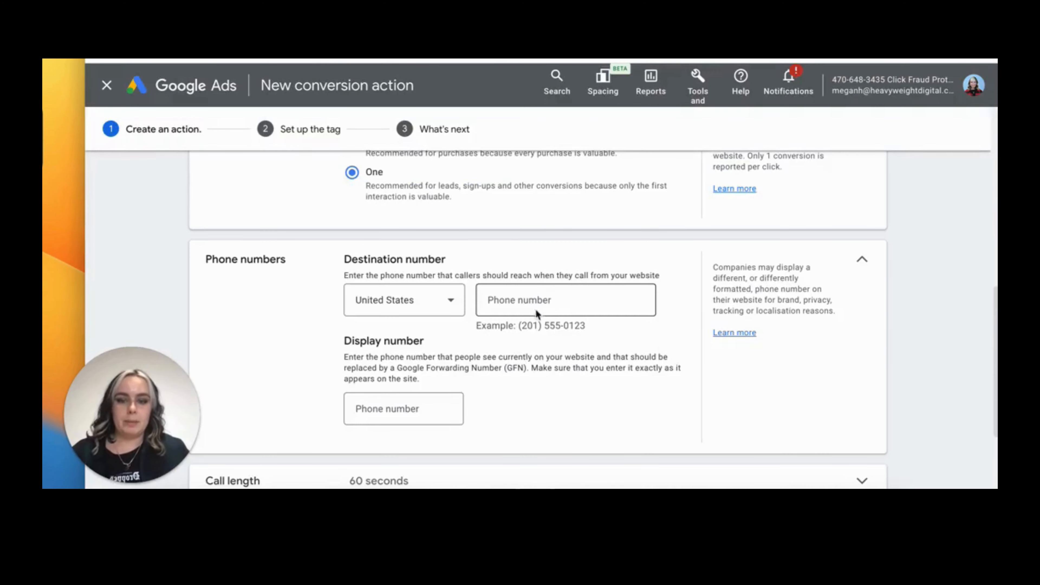
left_click(535, 309)
key("super+v")
left_click(403, 302)
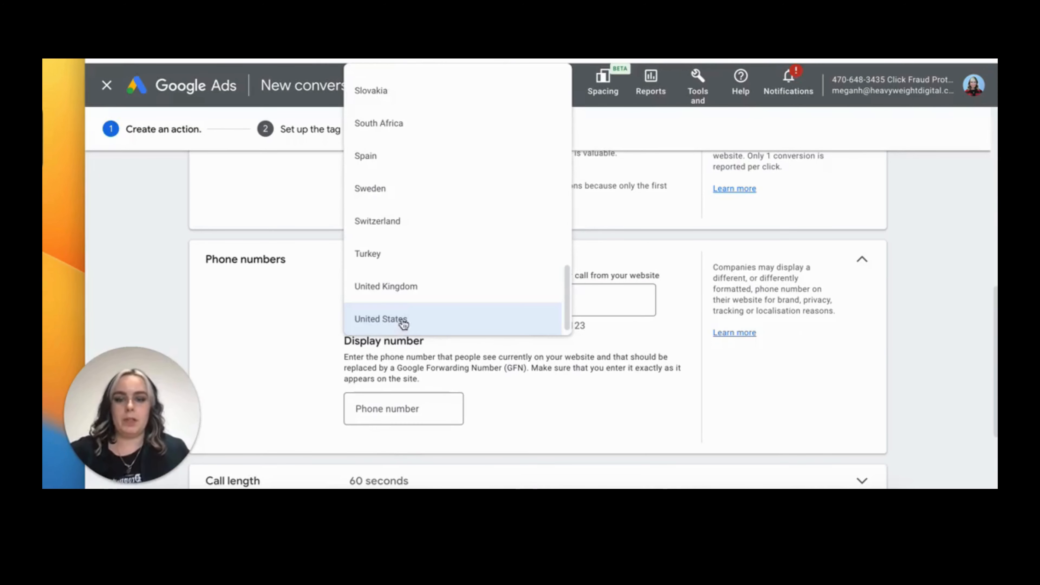
left_click(397, 293)
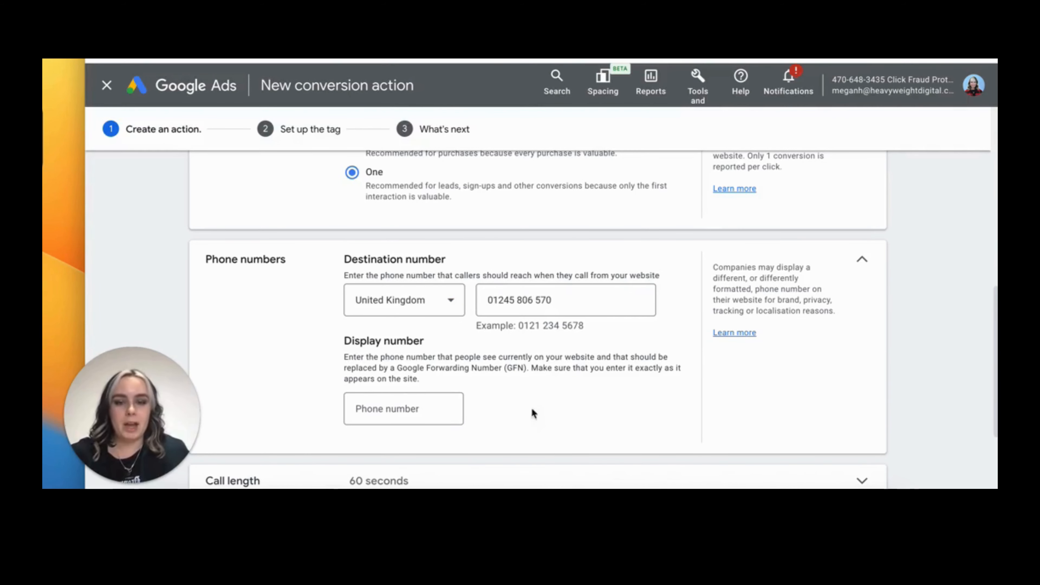
left_click(409, 411)
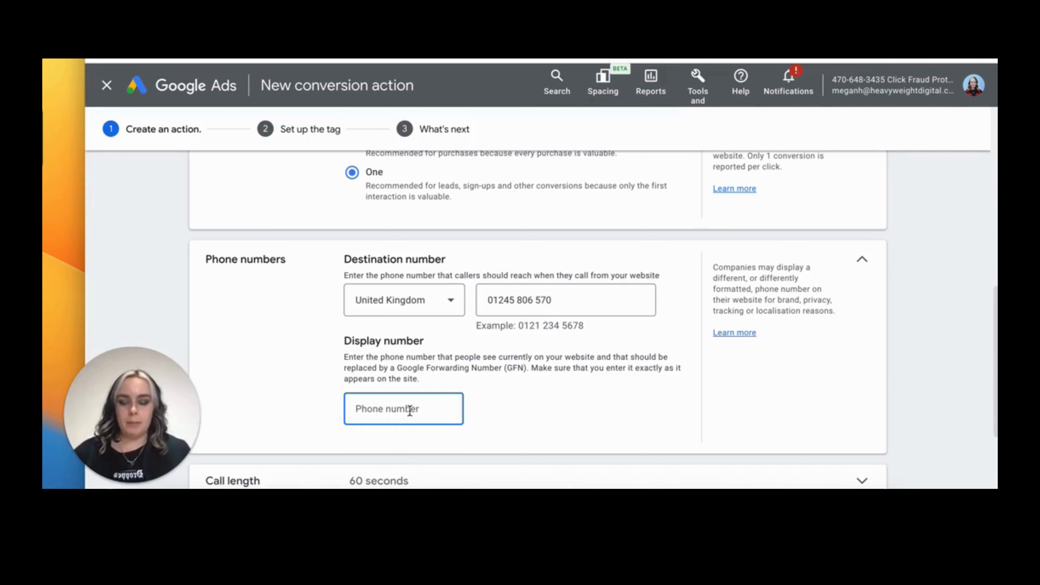
key("super+v")
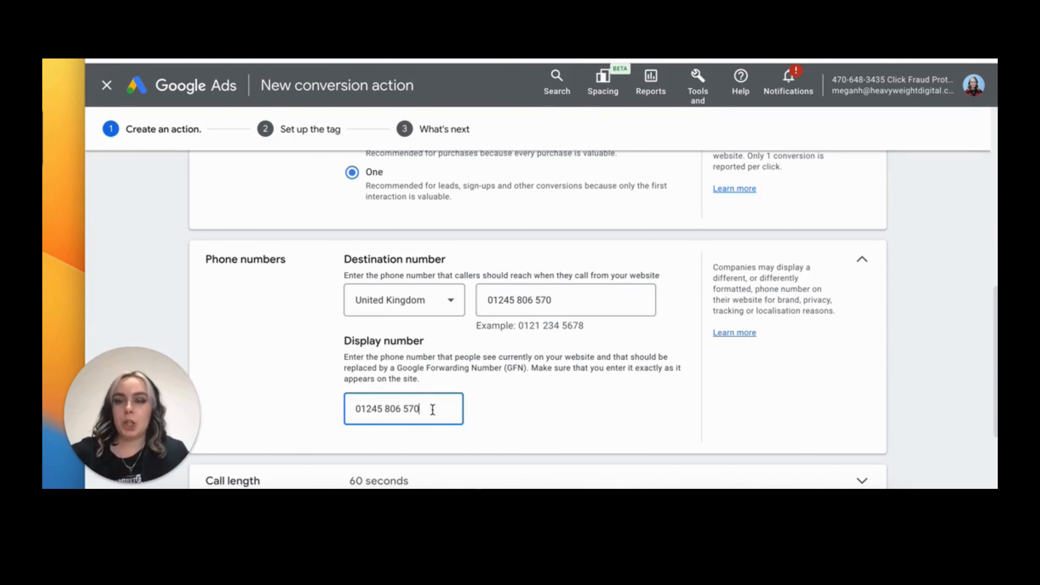
Set the minimum call length for counting a conversion to 5 seconds
scroll(453, 415, "down", 1)
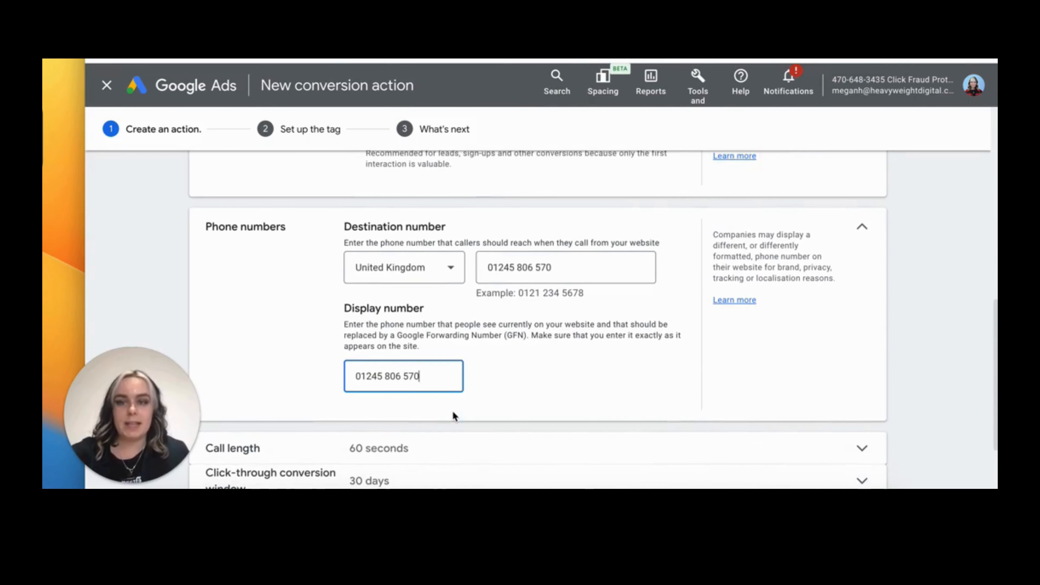
scroll(453, 416, "down", 2)
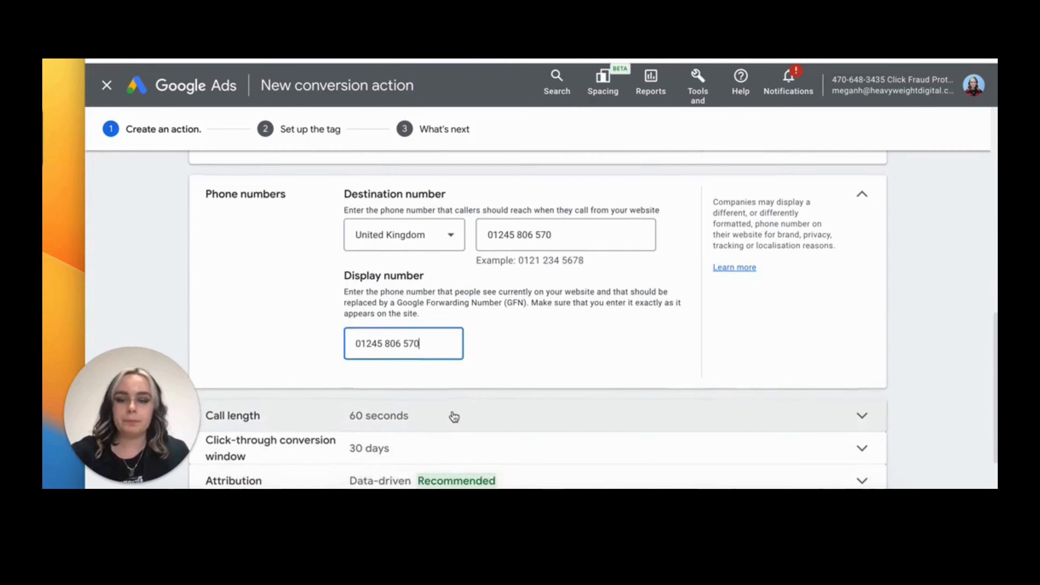
scroll(453, 417, "down", 1)
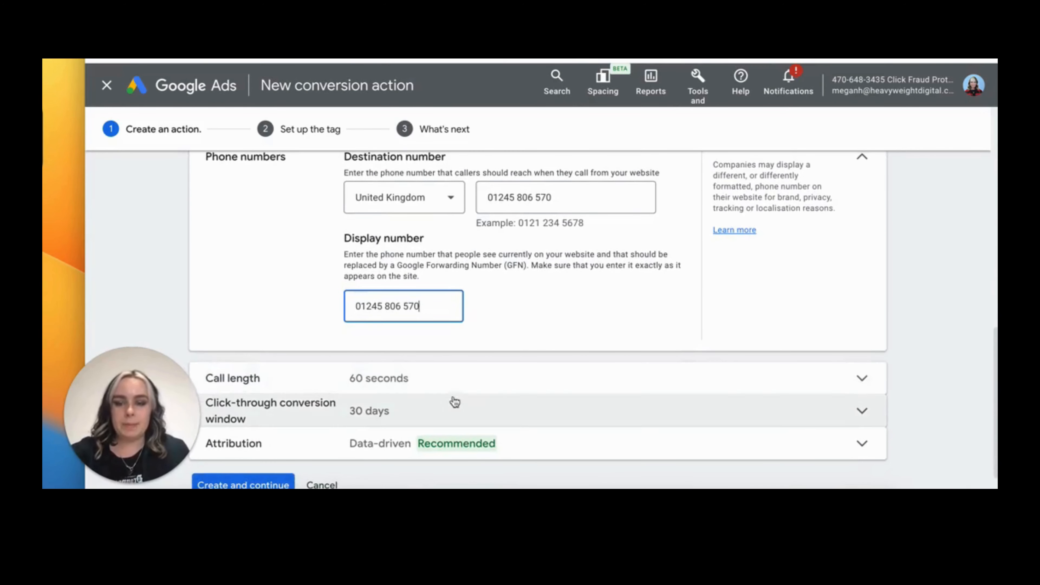
left_click(861, 378)
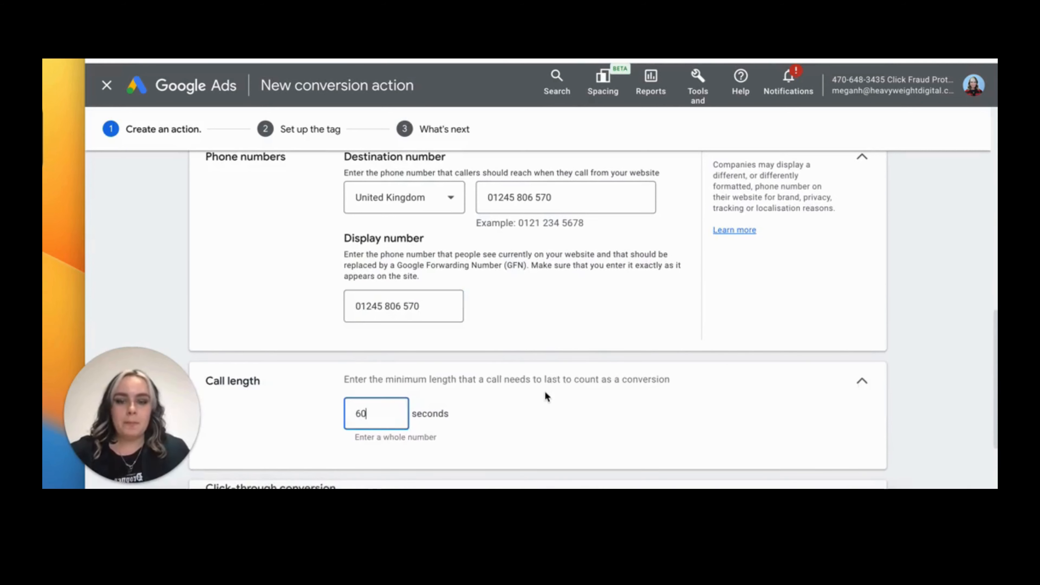
scroll(549, 397, "down", 1)
scroll(552, 400, "down", 1)
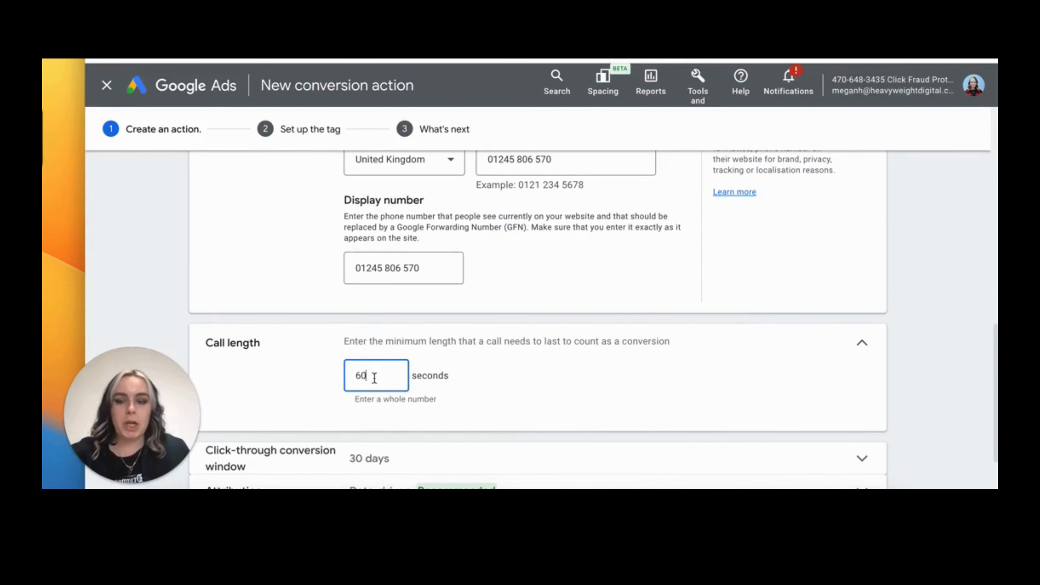
left_click_drag(374, 377, 351, 379)
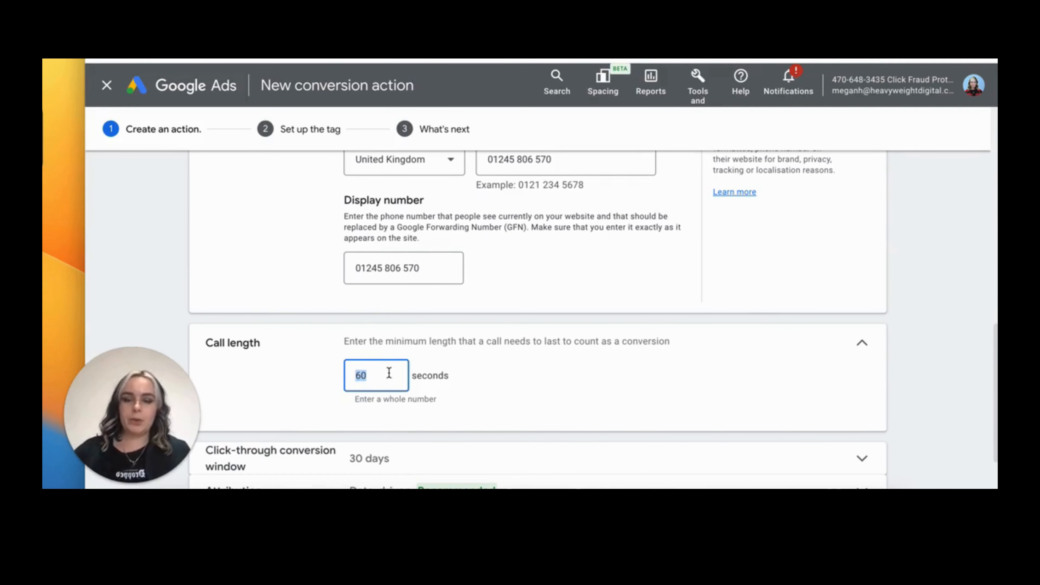
type("5")
left_click(525, 388)
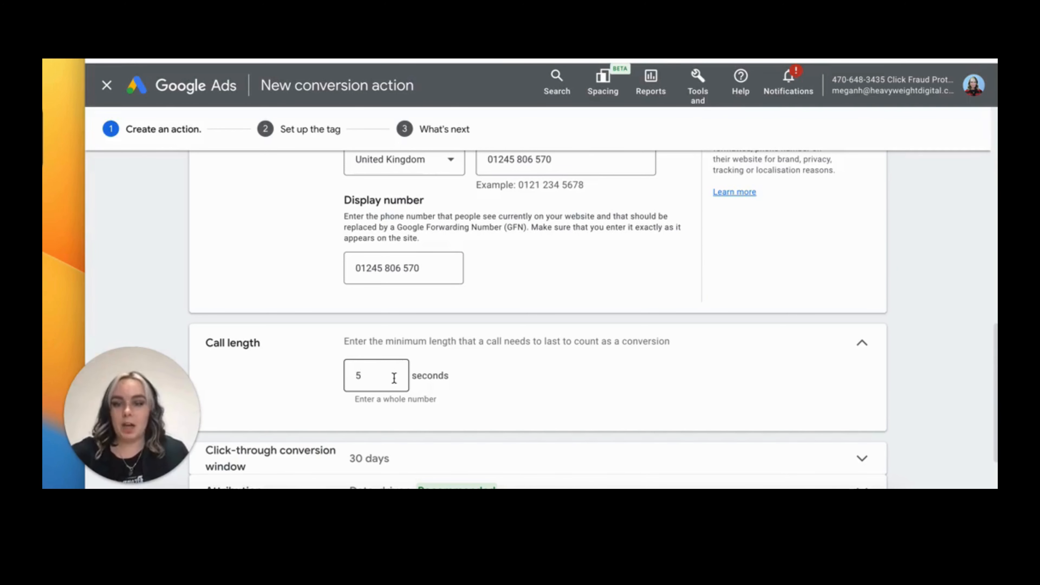
Review the remaining settings and create the conversion action, continuing to tag setup
scroll(394, 378, "down", 1)
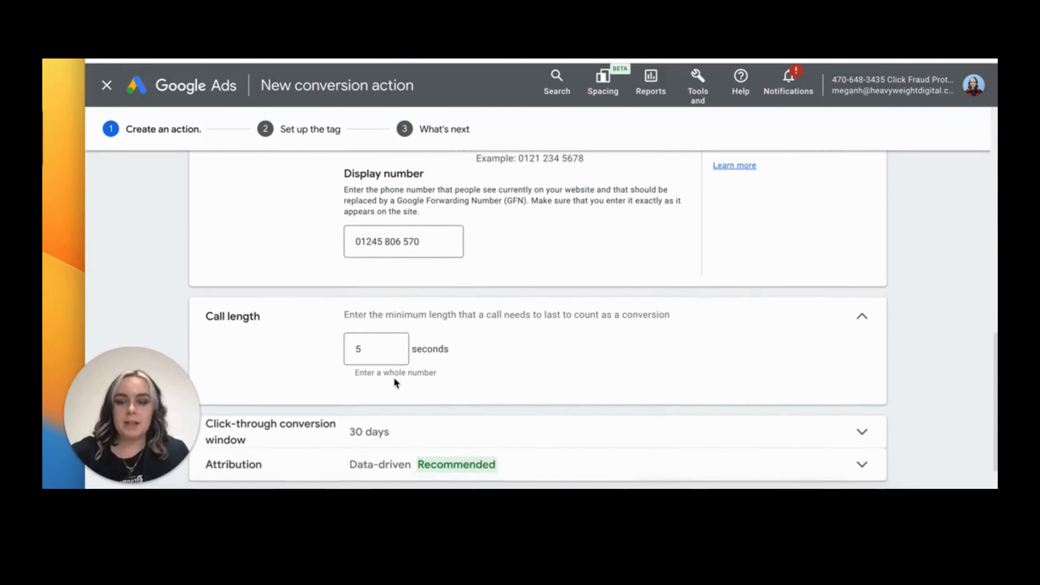
scroll(394, 377, "down", 2)
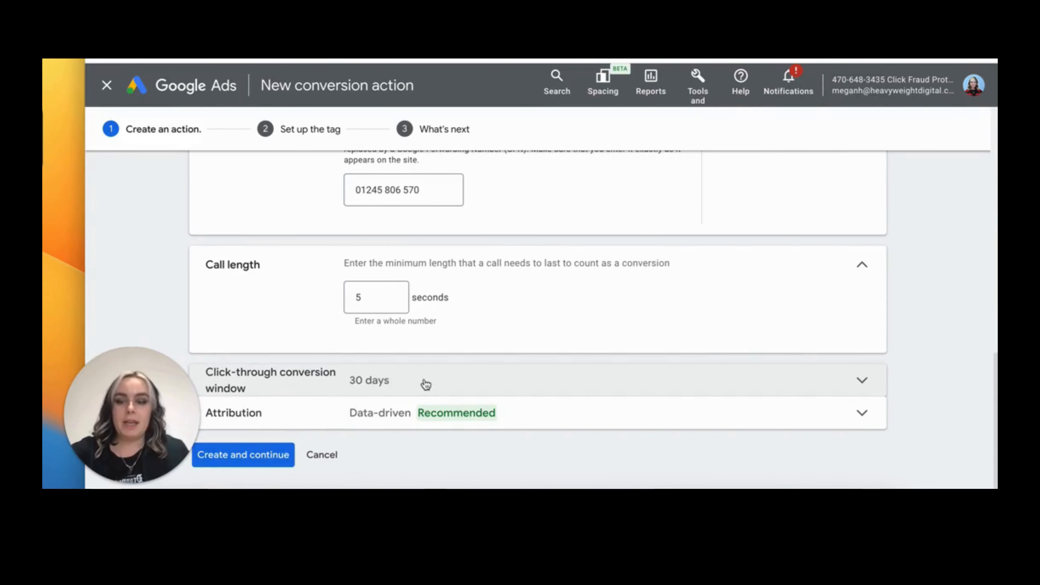
scroll(425, 384, "down", 1)
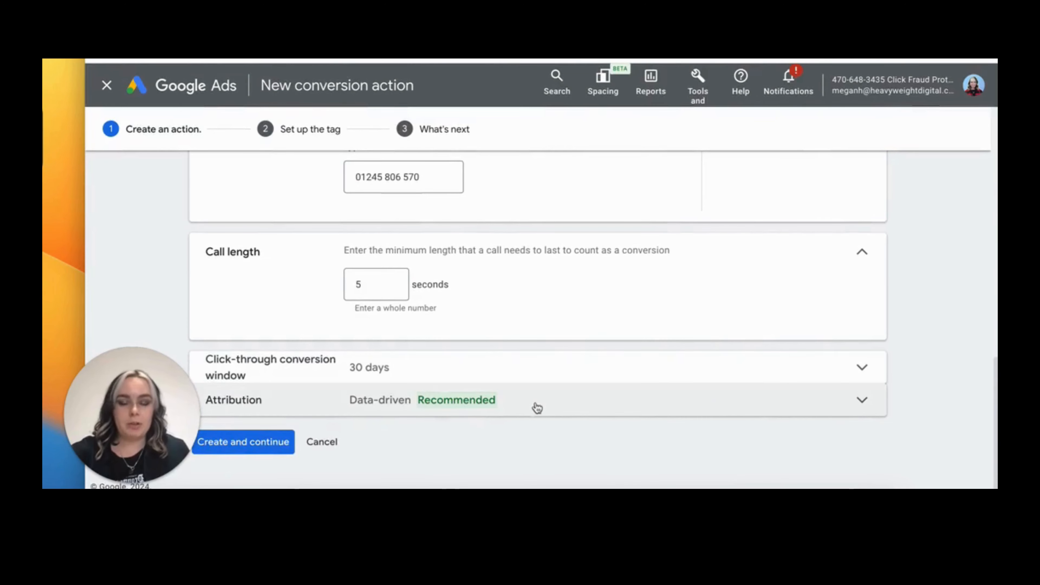
scroll(413, 418, "up", 3)
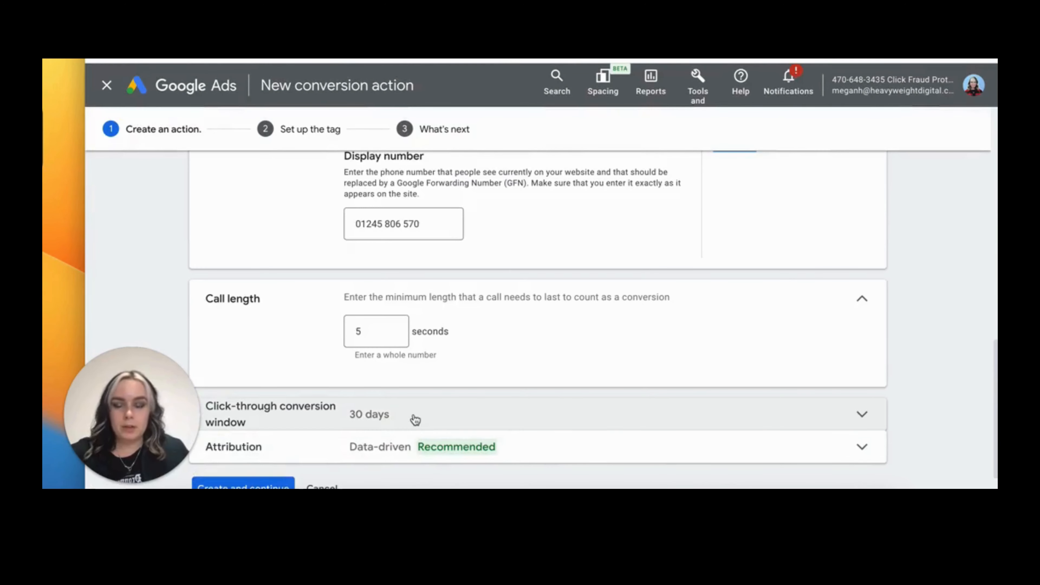
scroll(414, 417, "up", 15)
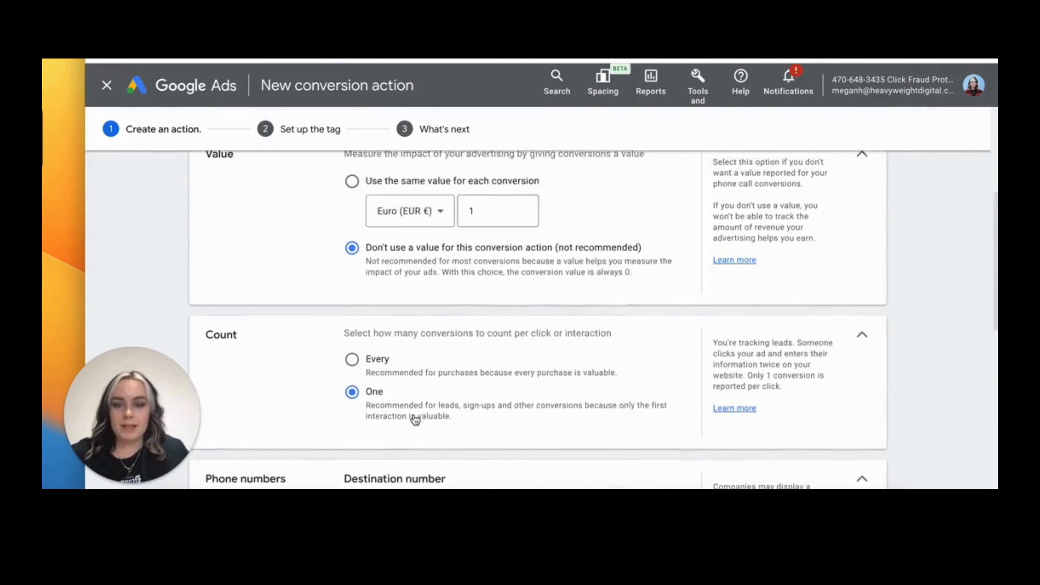
scroll(413, 417, "down", 15)
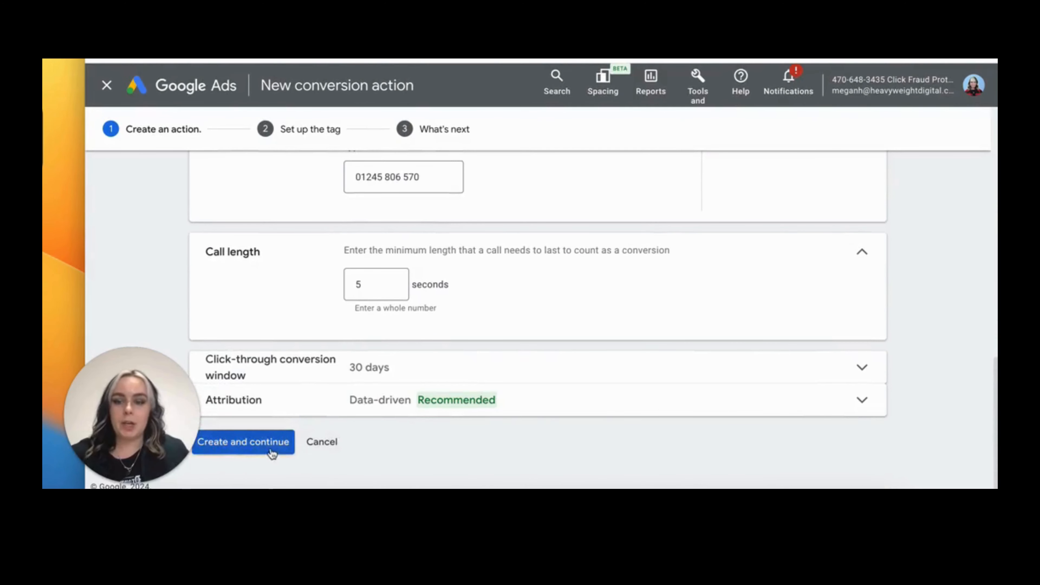
left_click(270, 449)
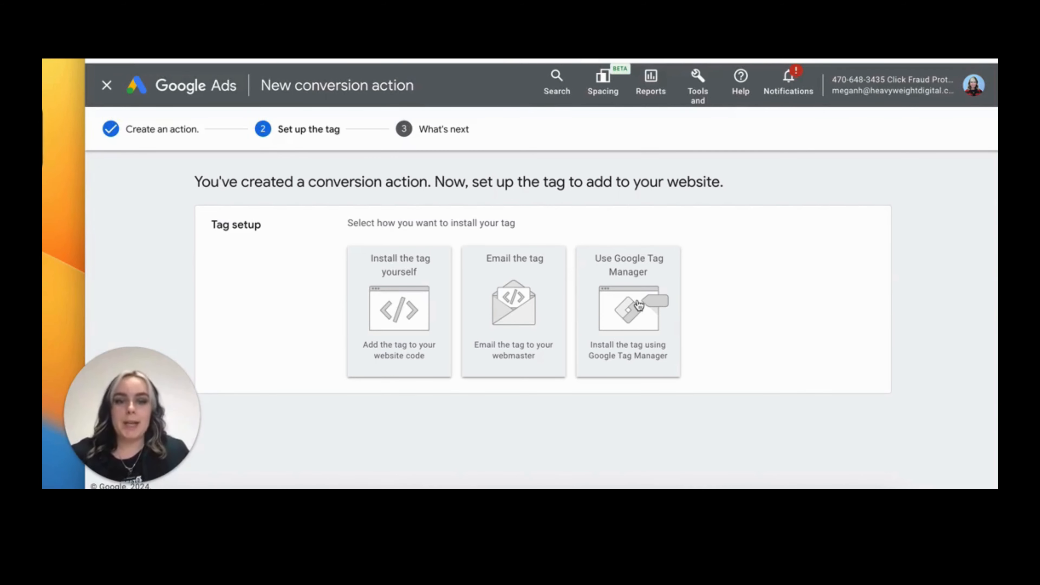
Choose Google Tag Manager as the tag installation method and switch to Tag Manager
left_click(650, 309)
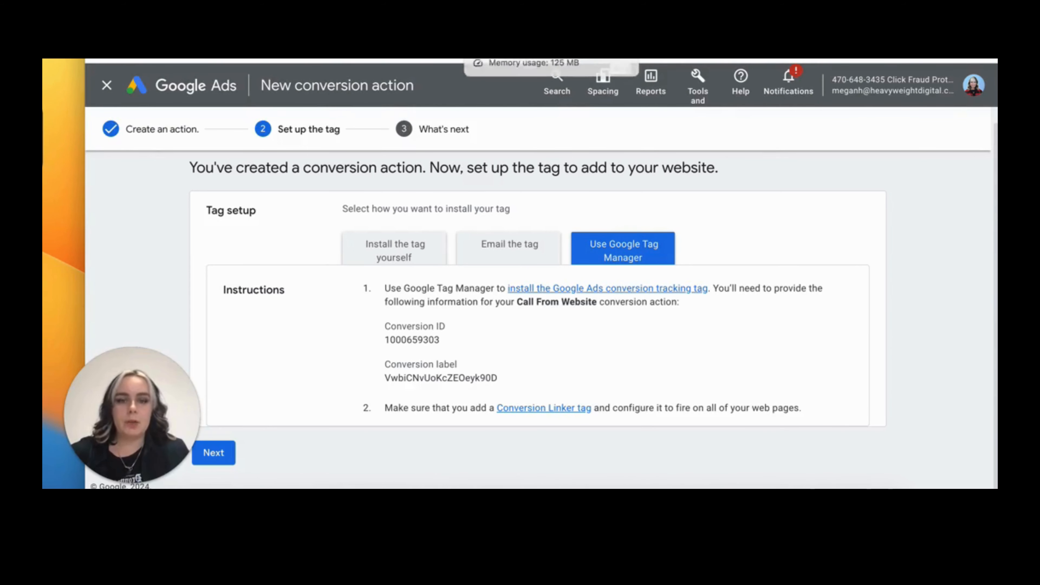
left_click(512, 24)
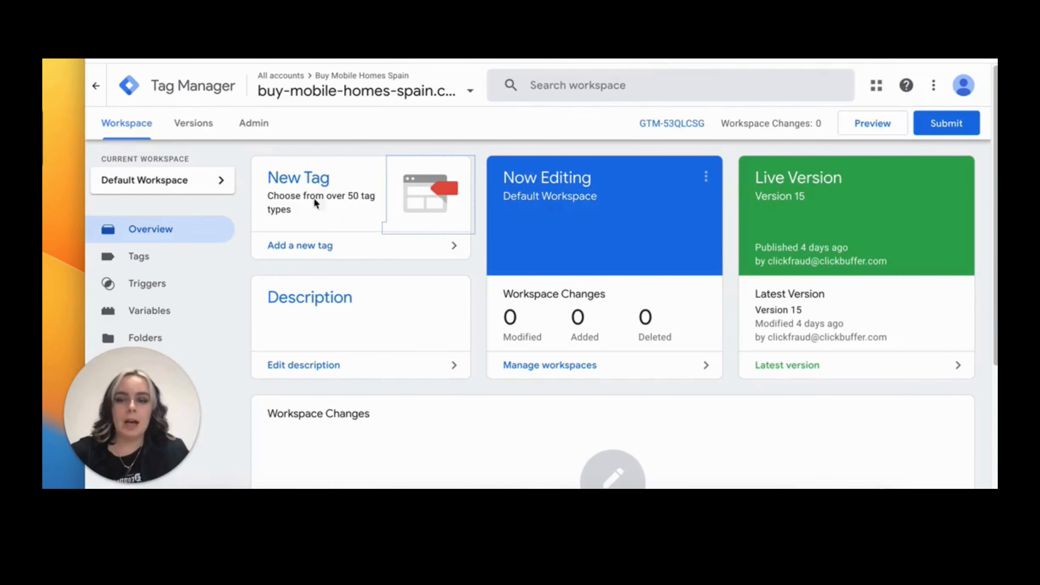
Add a new tag in the workspace and name it Call From Website
left_click(339, 247)
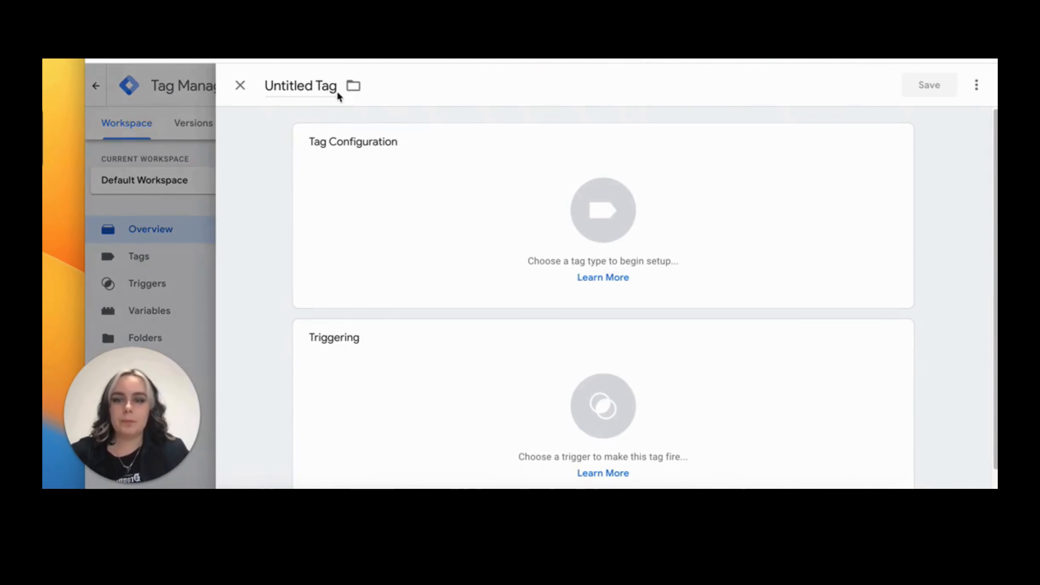
left_click_drag(338, 87, 256, 87)
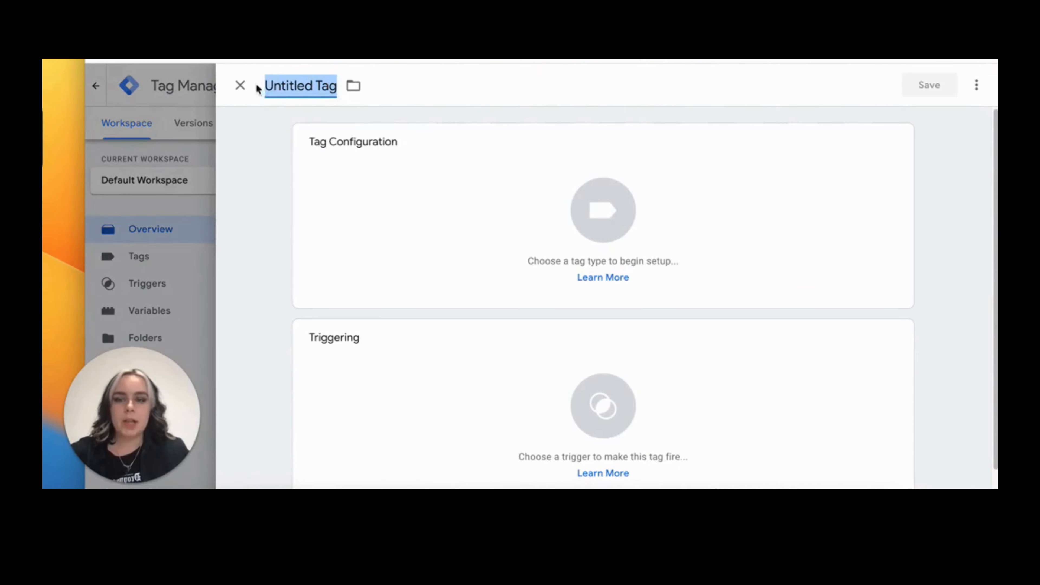
key("BackSpace")
type("Cl")
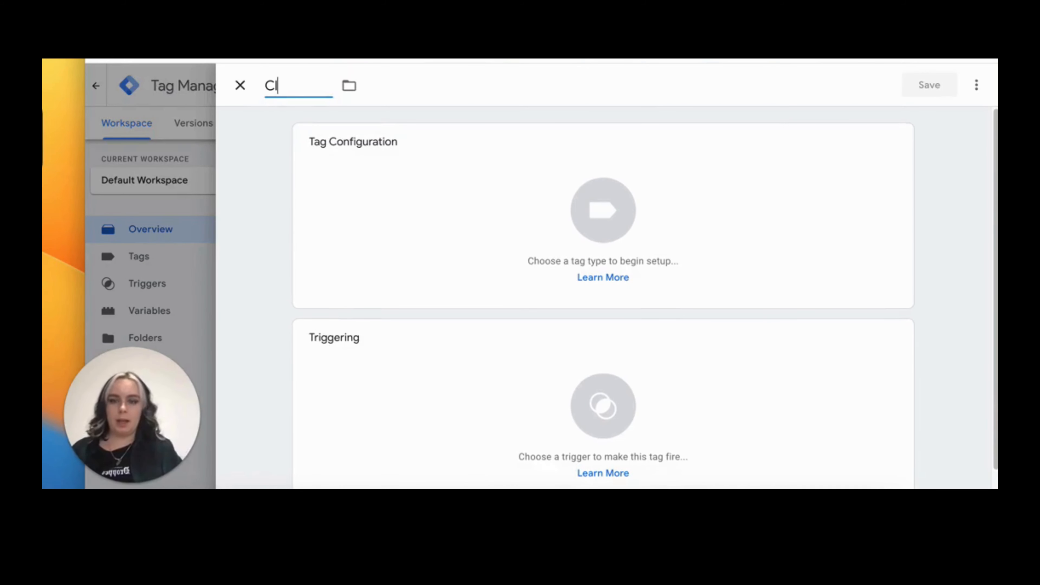
key("BackSpace")
type("all We")
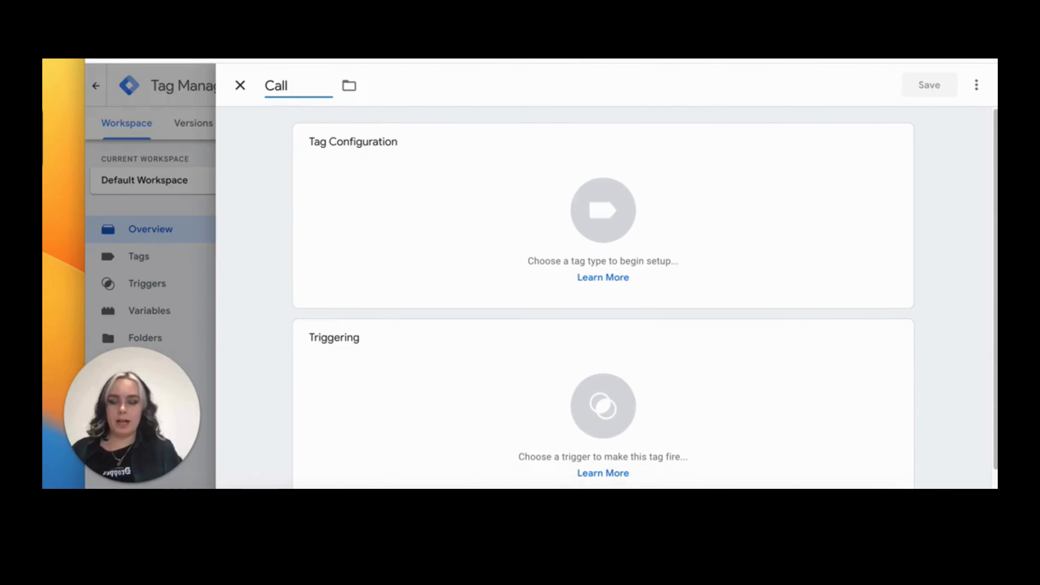
key("BackSpace")
key("BackSpace")
key("BackSpace")
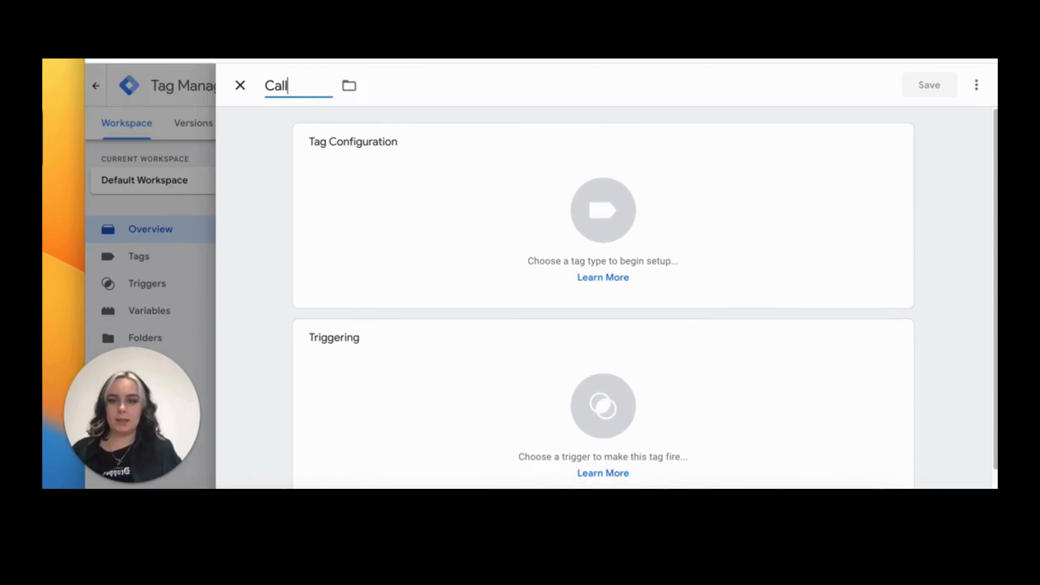
type("From Websi")
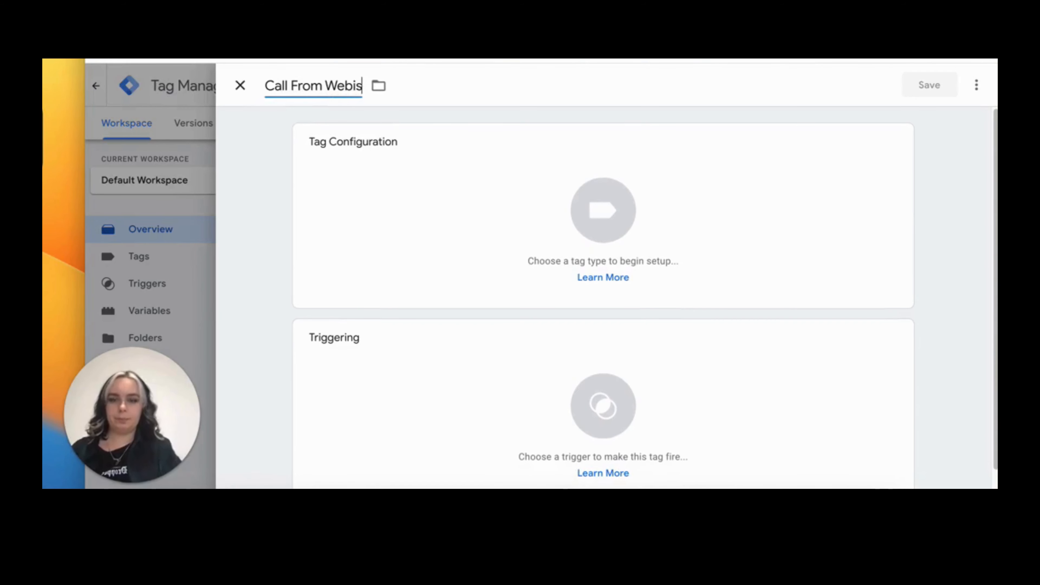
type("te")
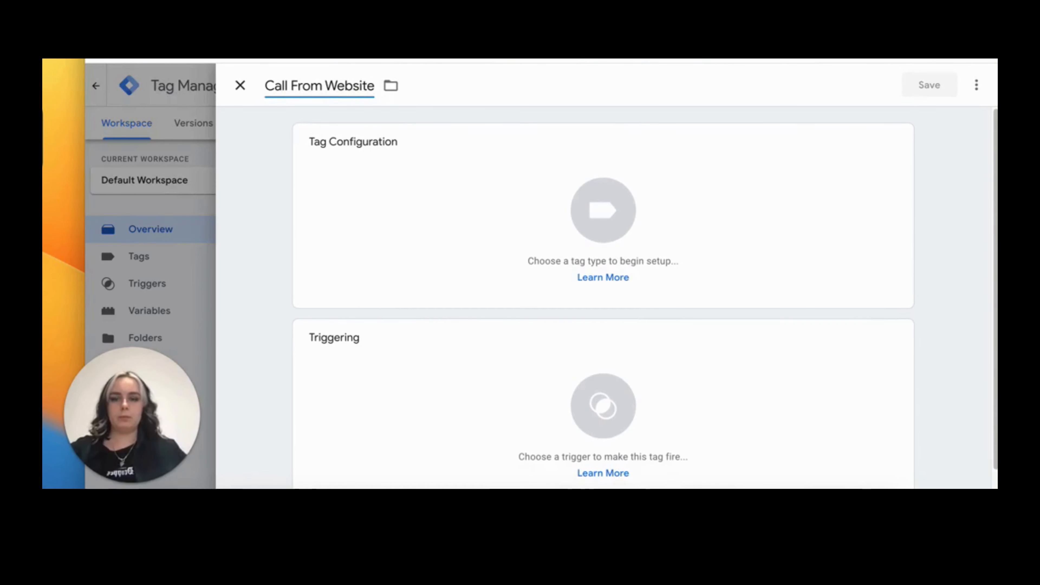
Set the tag type to Google Ads Calls from Website Conversion
left_click(545, 192)
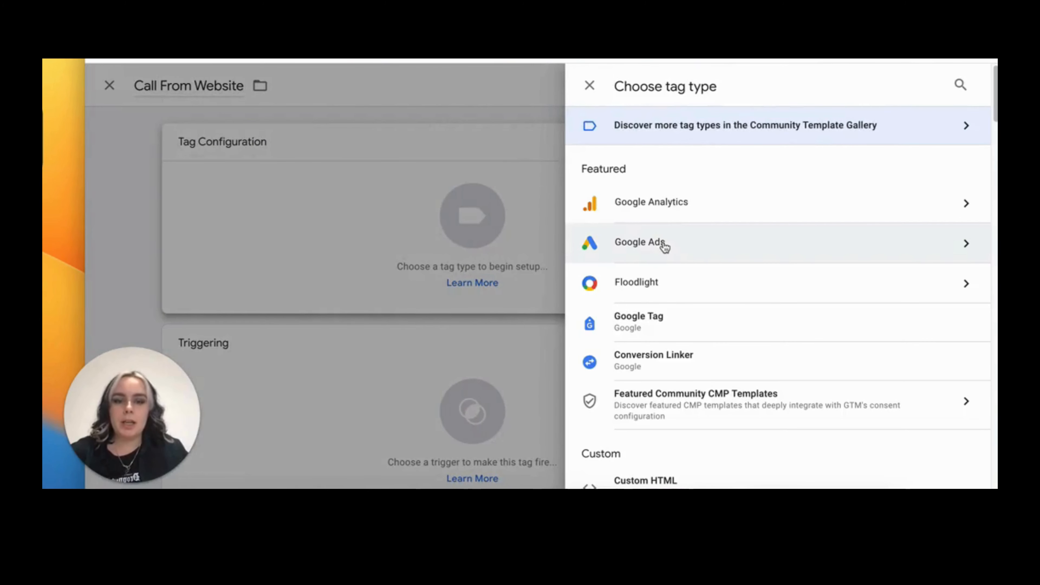
left_click(693, 252)
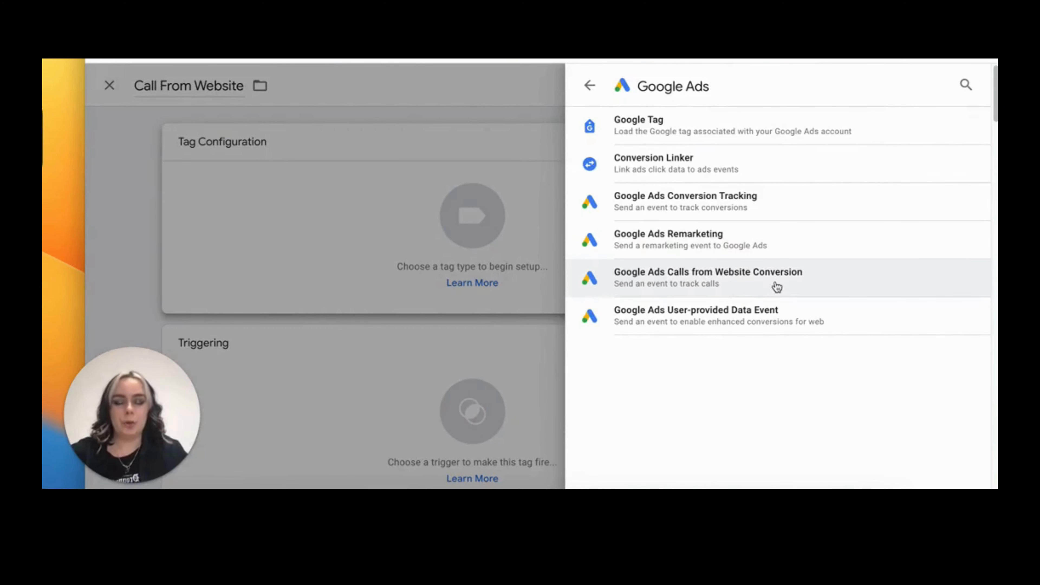
left_click(790, 285)
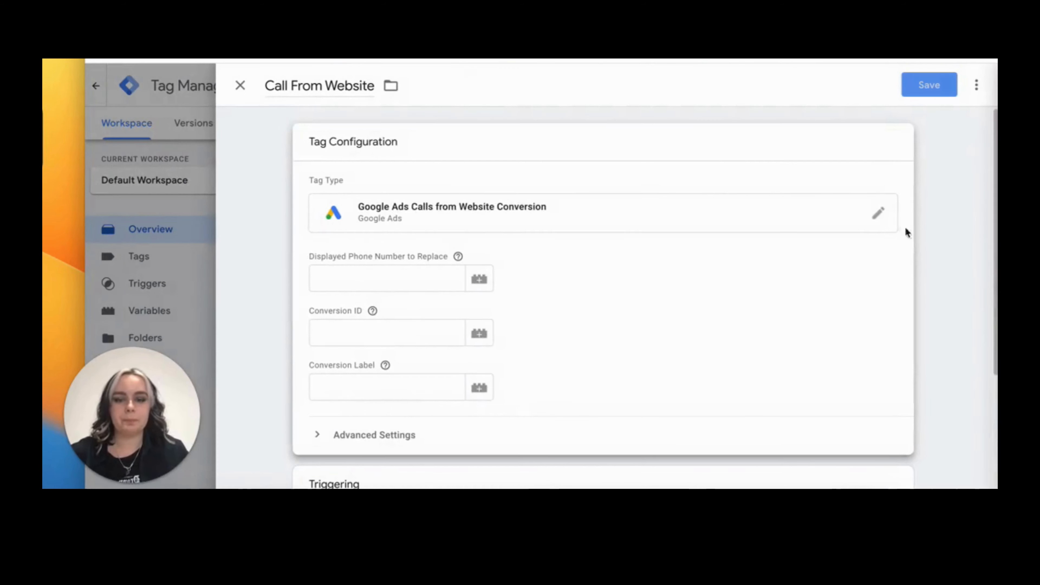
Paste the business phone number into the Displayed Phone Number to Replace field
scroll(601, 292, "down", 2)
scroll(602, 292, "down", 1)
scroll(601, 293, "up", 1)
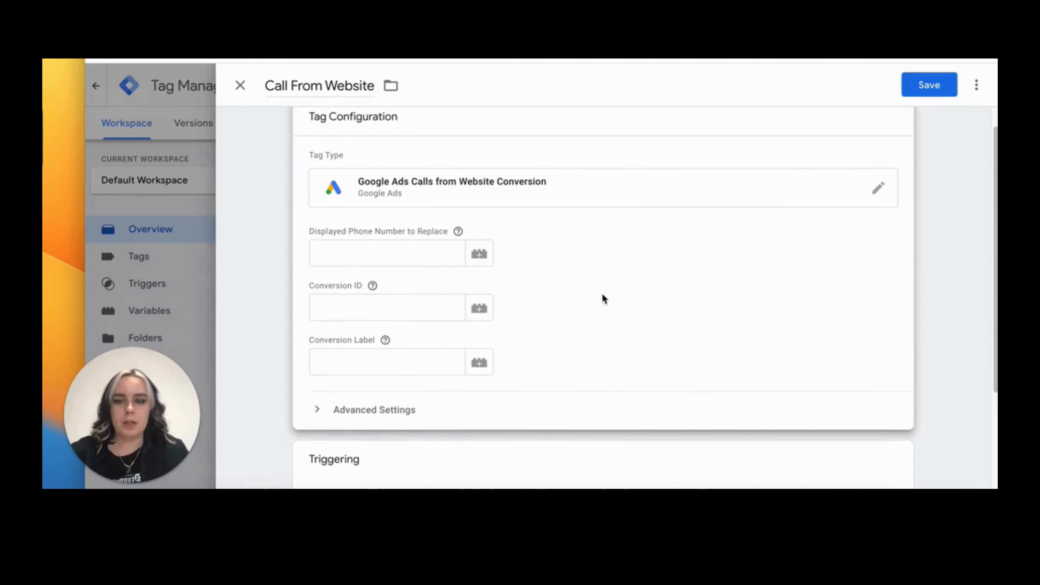
scroll(601, 292, "up", 1)
scroll(602, 294, "down", 1)
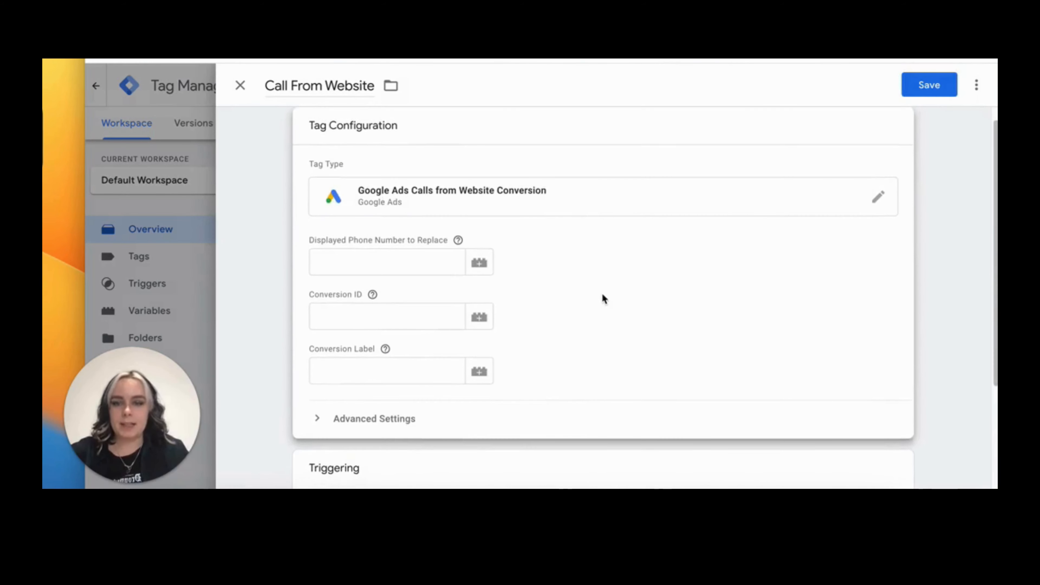
scroll(602, 294, "down", 3)
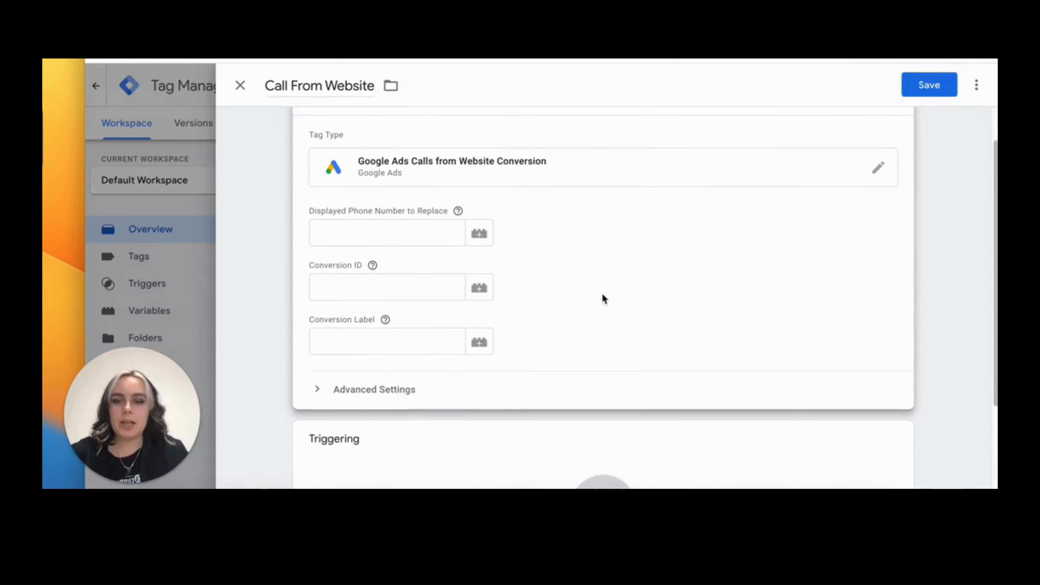
left_click(364, 236)
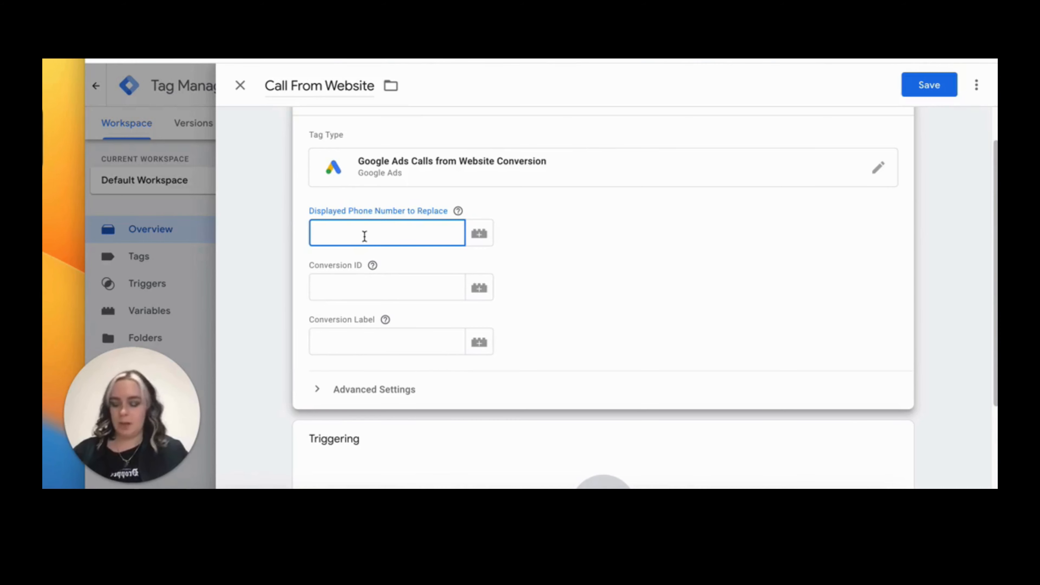
key("super+v")
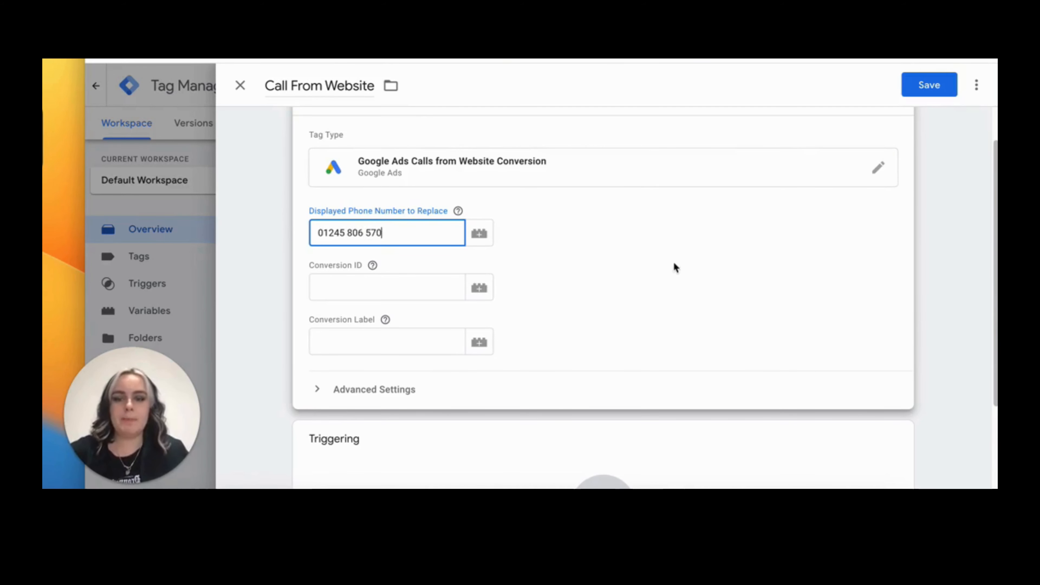
Copy the Conversion ID from the Google Ads tag instructions and return to Tag Manager
key("super+Tab")
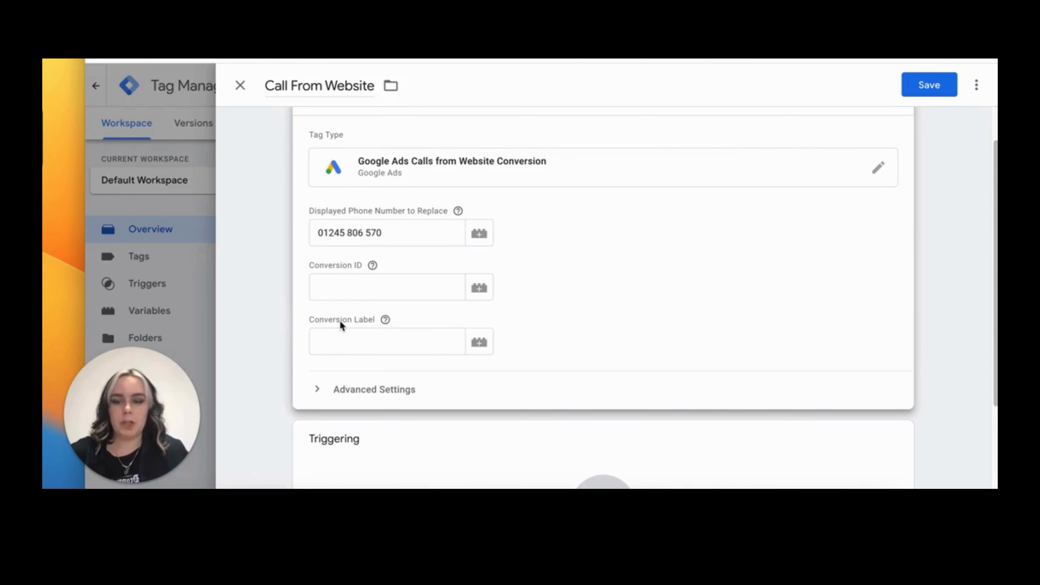
key("super+Tab")
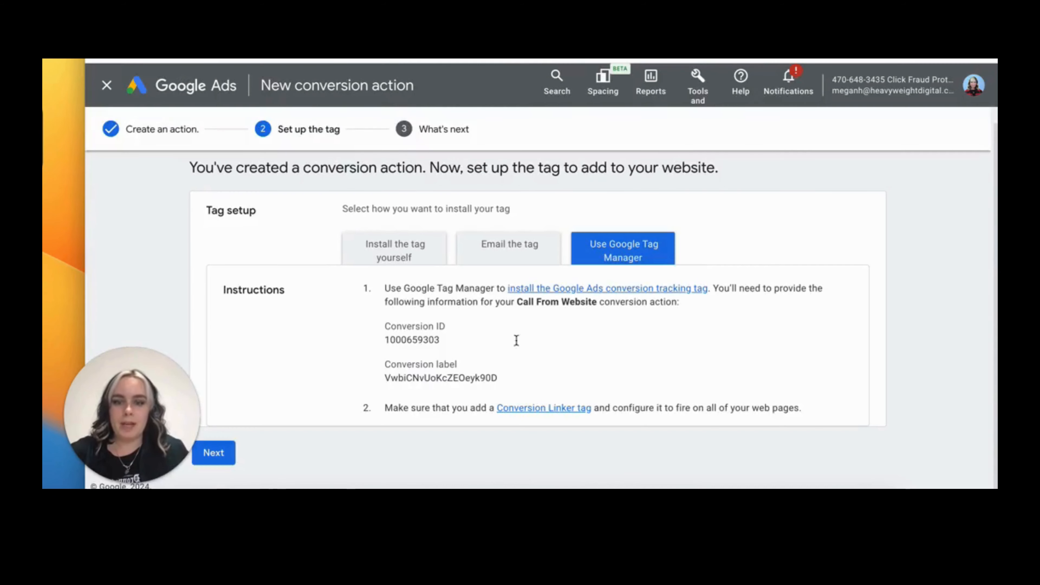
left_click_drag(437, 335, 382, 341)
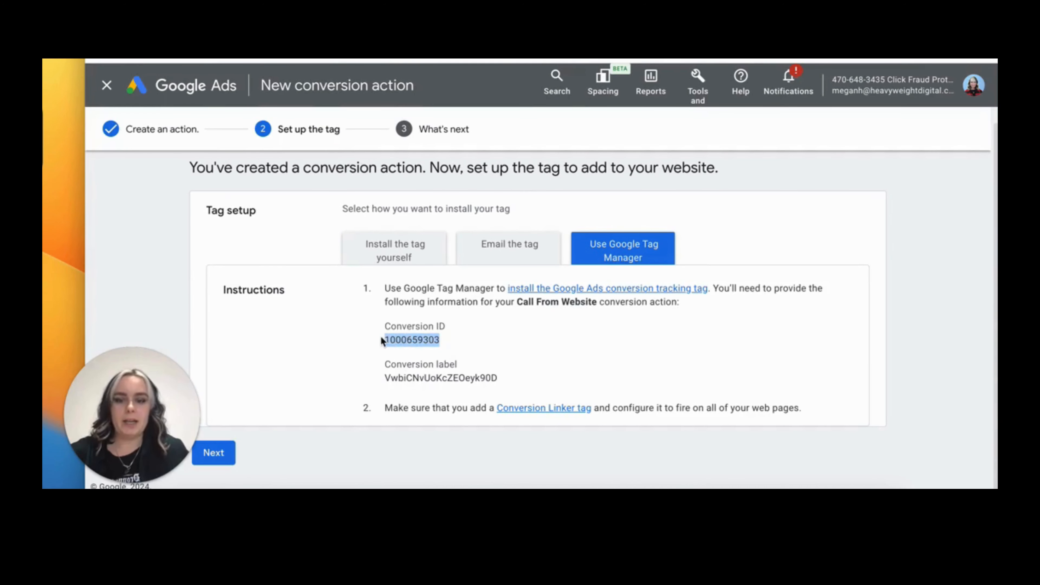
key("super+c")
key("super+Tab")
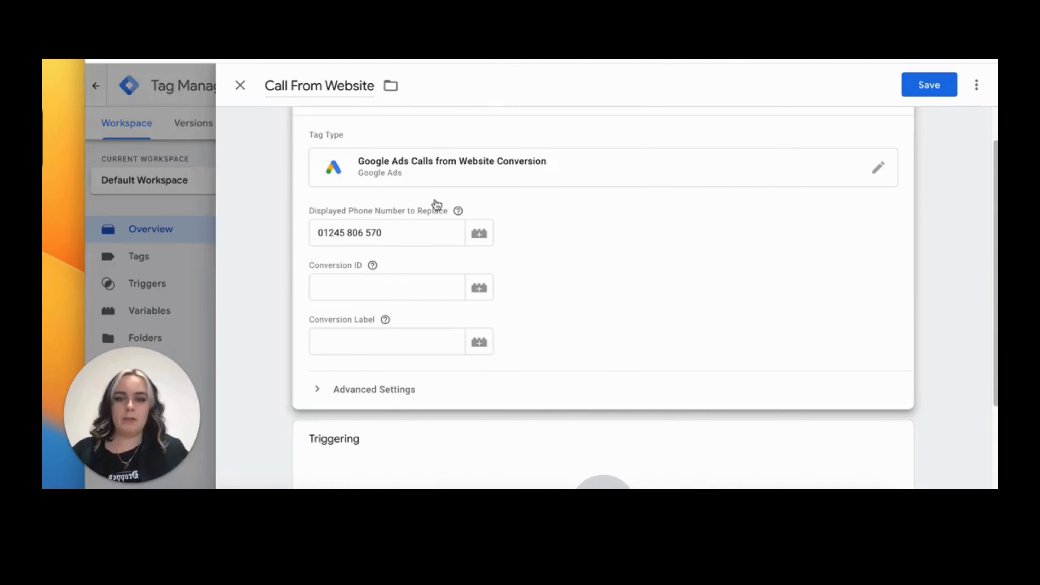
Fill the Conversion ID and Conversion Label fields with the values copied from the Google Ads tag instructions
left_click(463, 287)
key("super+v")
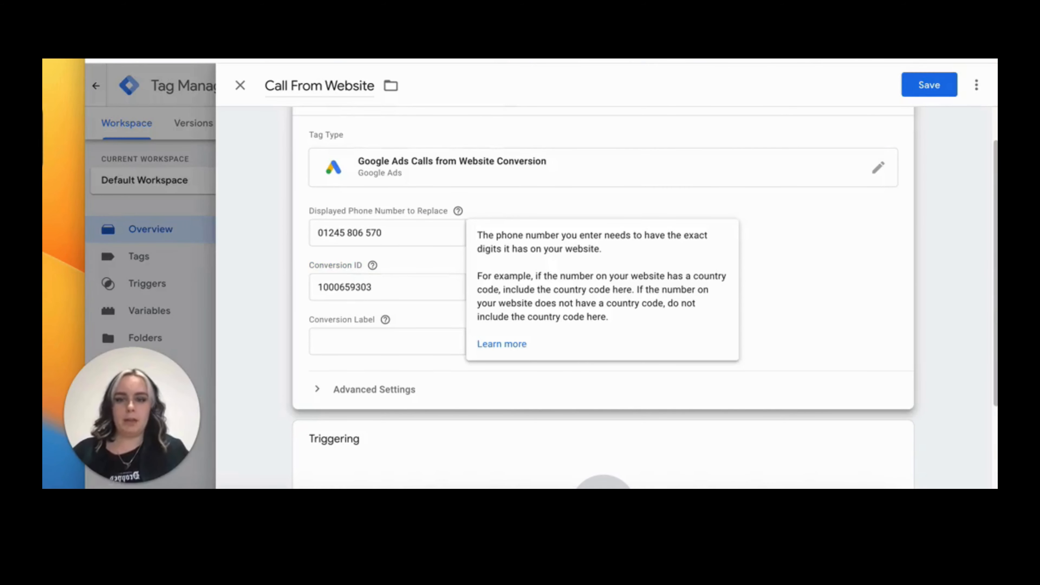
key("super+Tab")
left_click(532, 382)
left_click_drag(532, 381, 375, 379)
key("super+c")
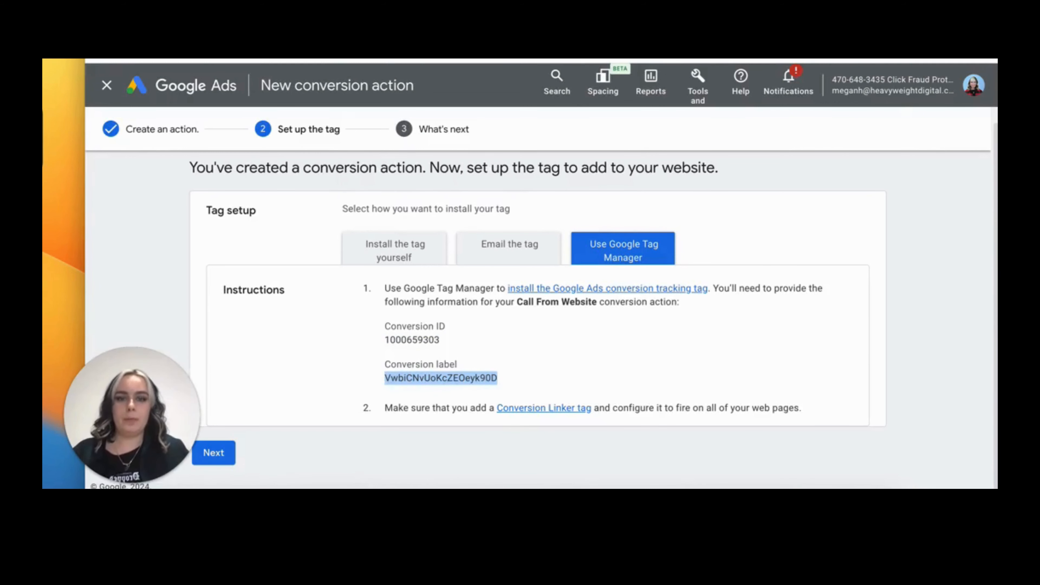
key("super+Tab")
left_click(357, 344)
key("super+v")
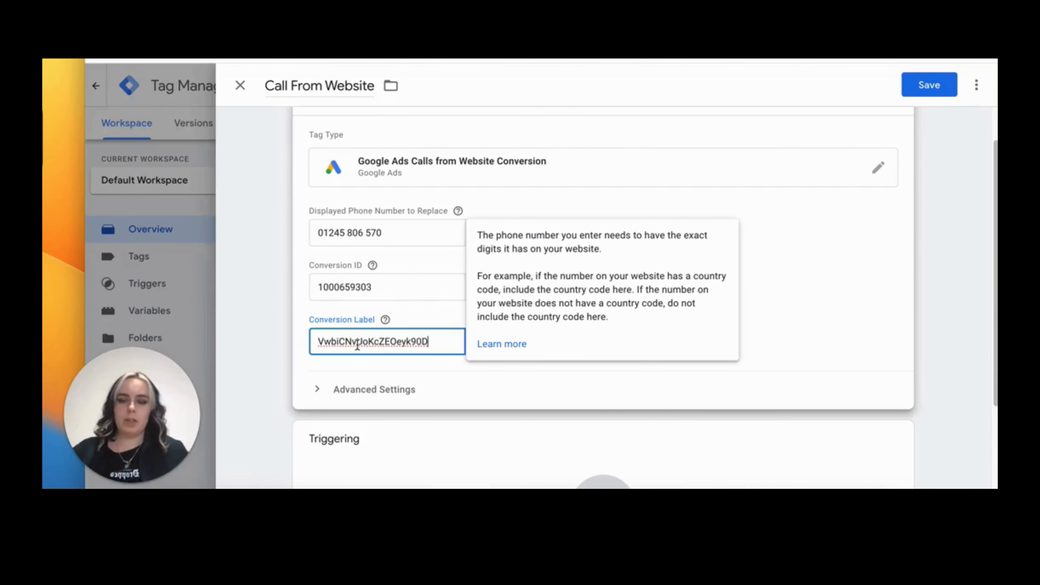
Set the Call From Website tag to fire on the All Pages trigger and save the tag
scroll(343, 353, "down", 1)
left_click(521, 360)
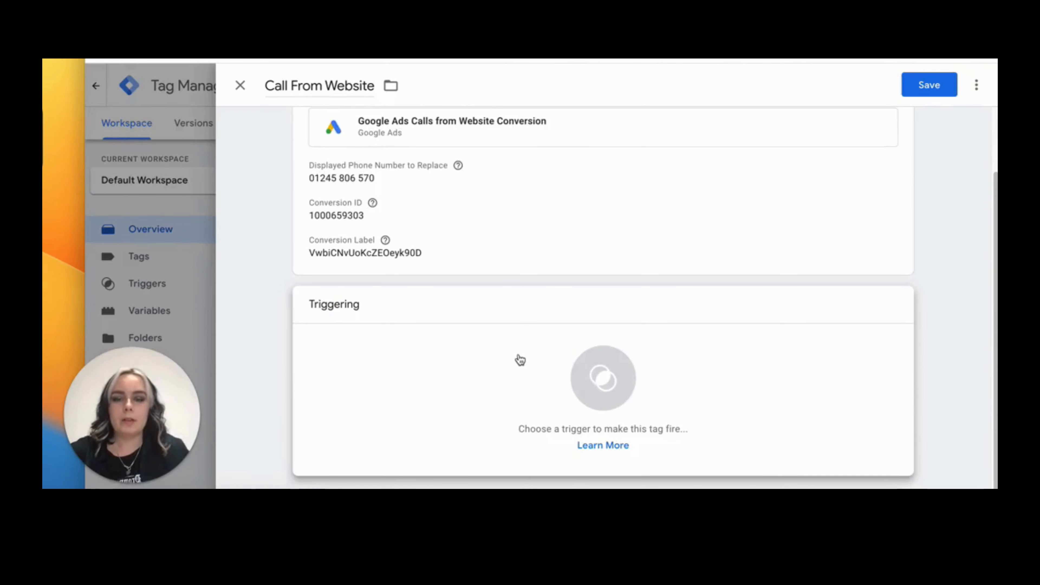
left_click(520, 360)
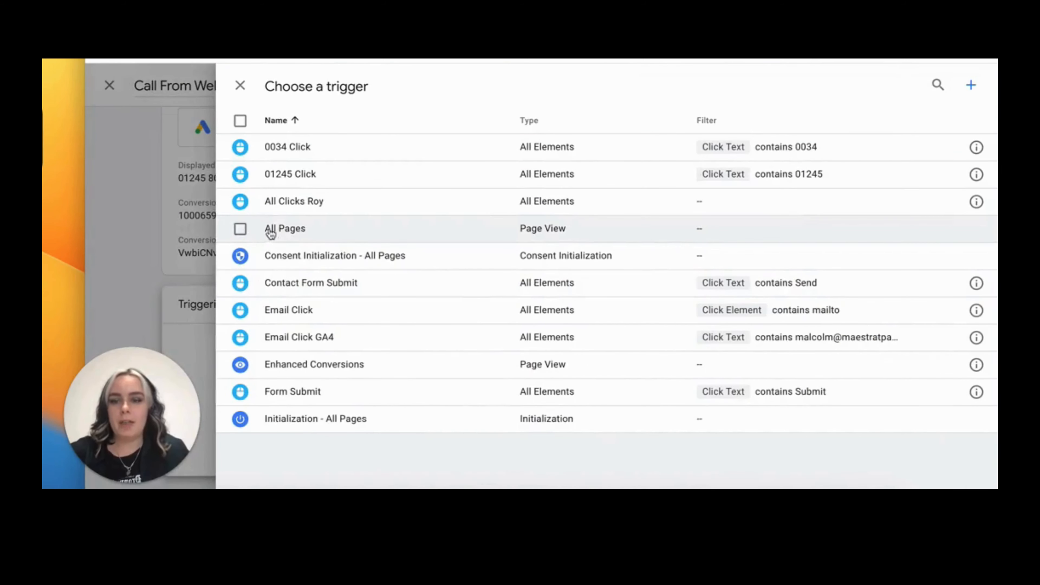
left_click(282, 230)
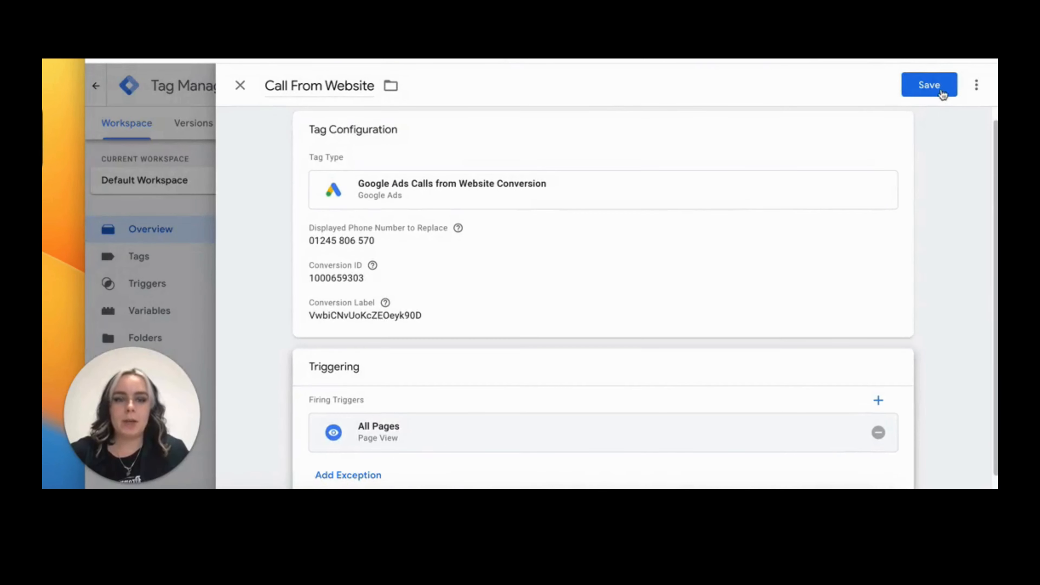
left_click(929, 92)
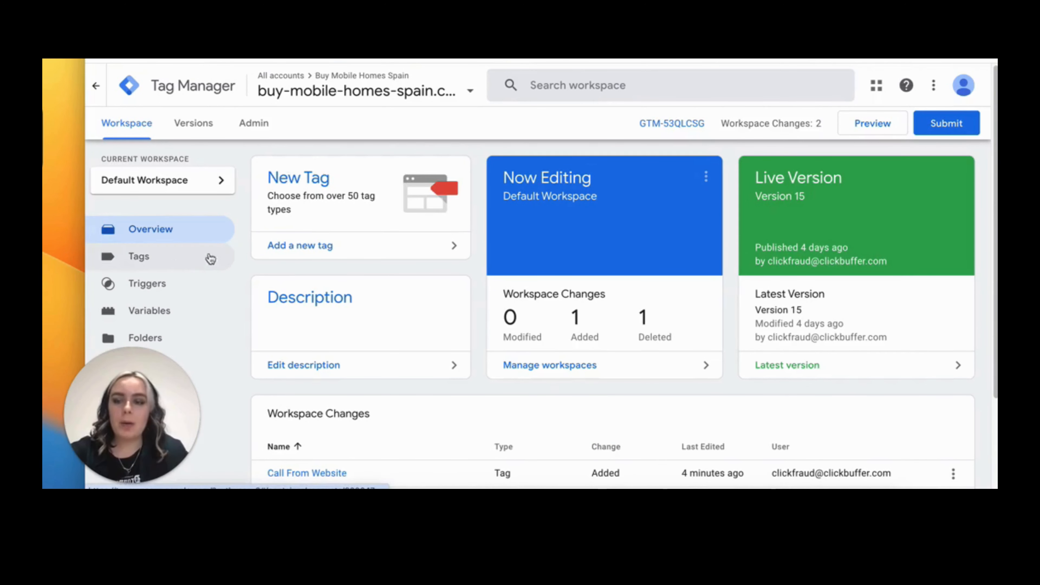
Create another new tag from the Tags list and name it Conversion Linker
left_click(173, 264)
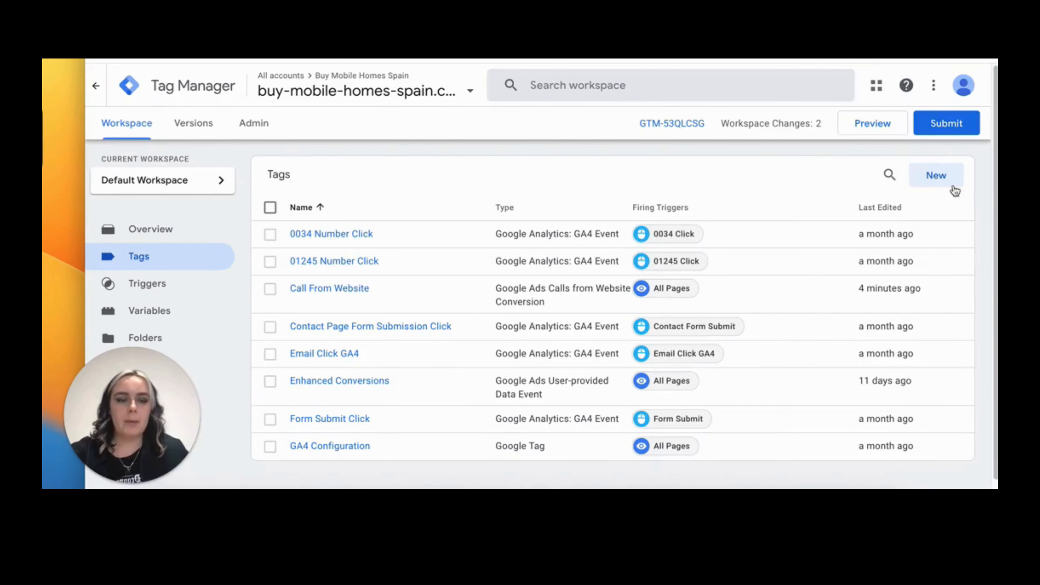
left_click(937, 176)
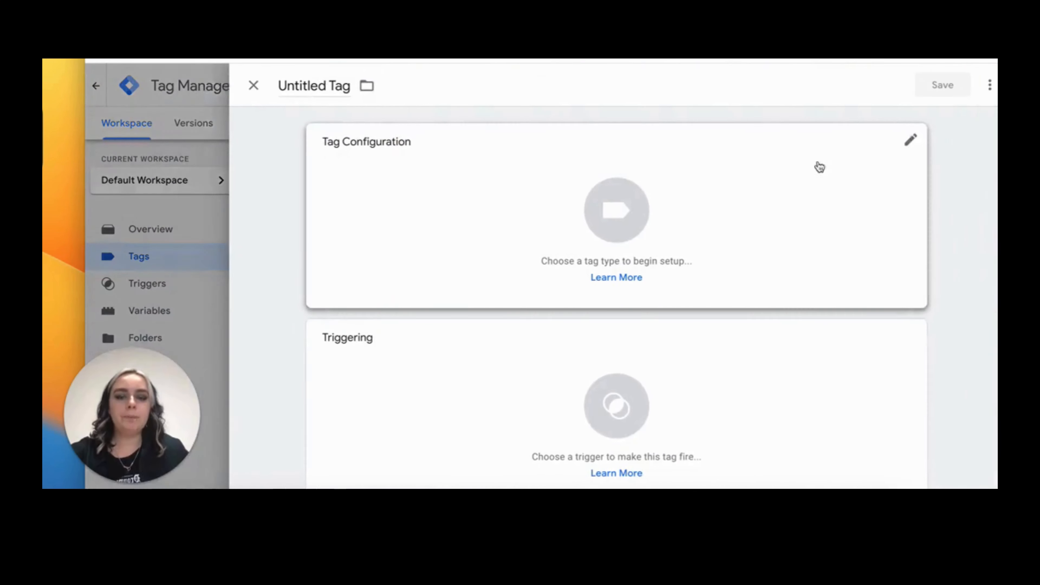
left_click_drag(336, 87, 251, 95)
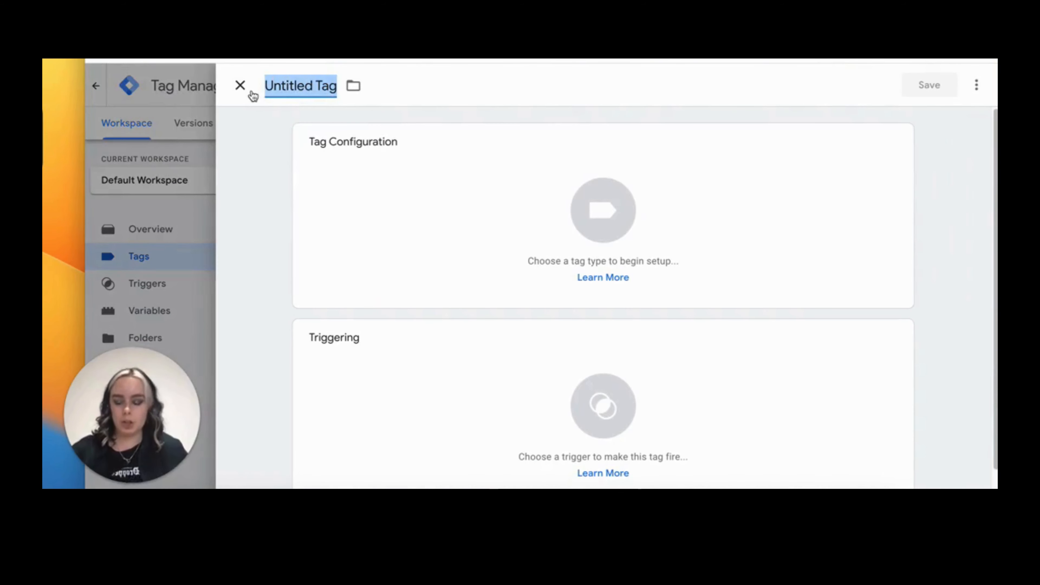
type("Conver")
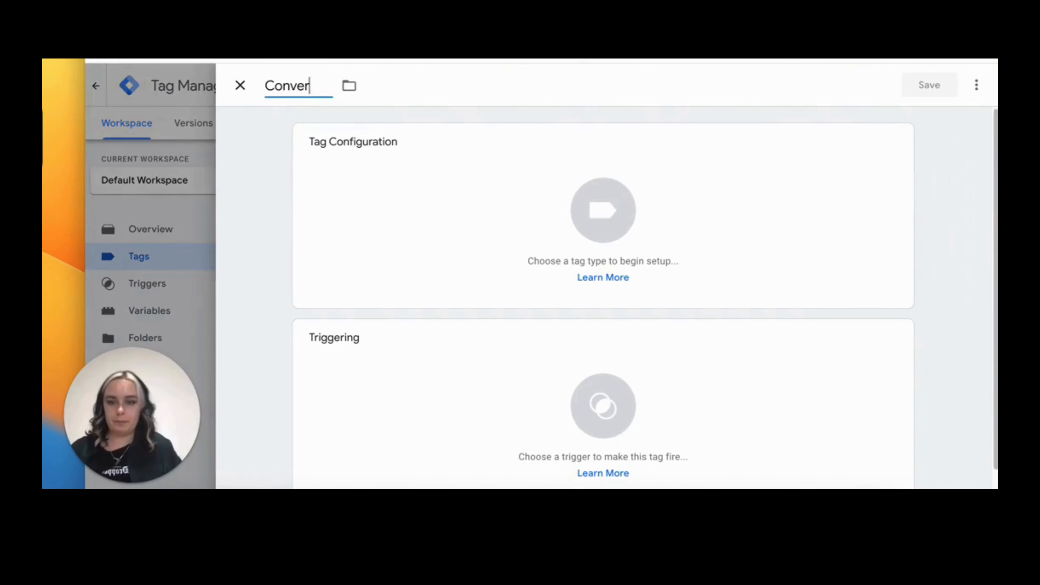
type("sion Linker")
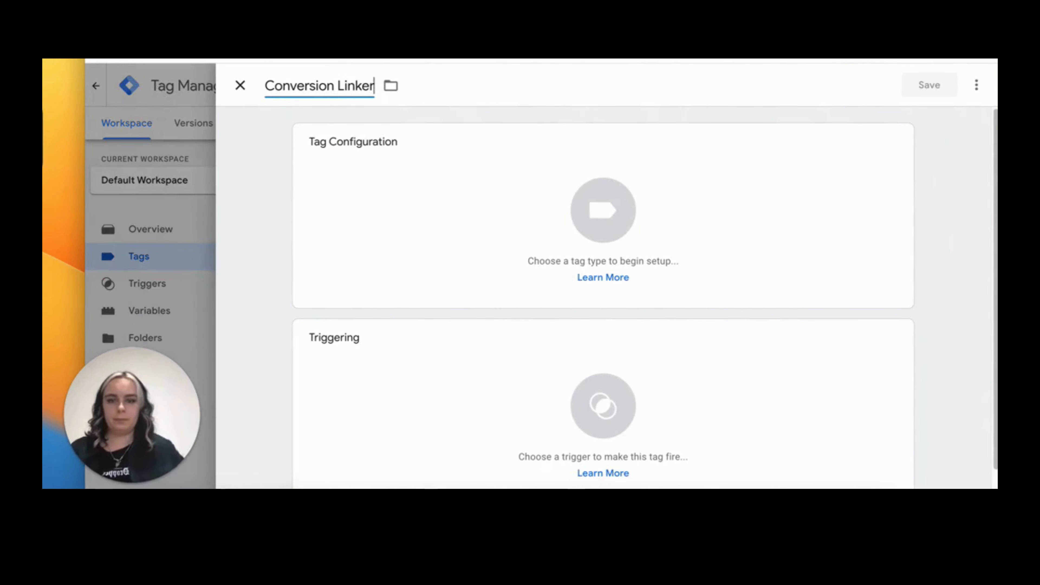
Set the tag type to Conversion Linker and enable linking on all page URLs
left_click(454, 197)
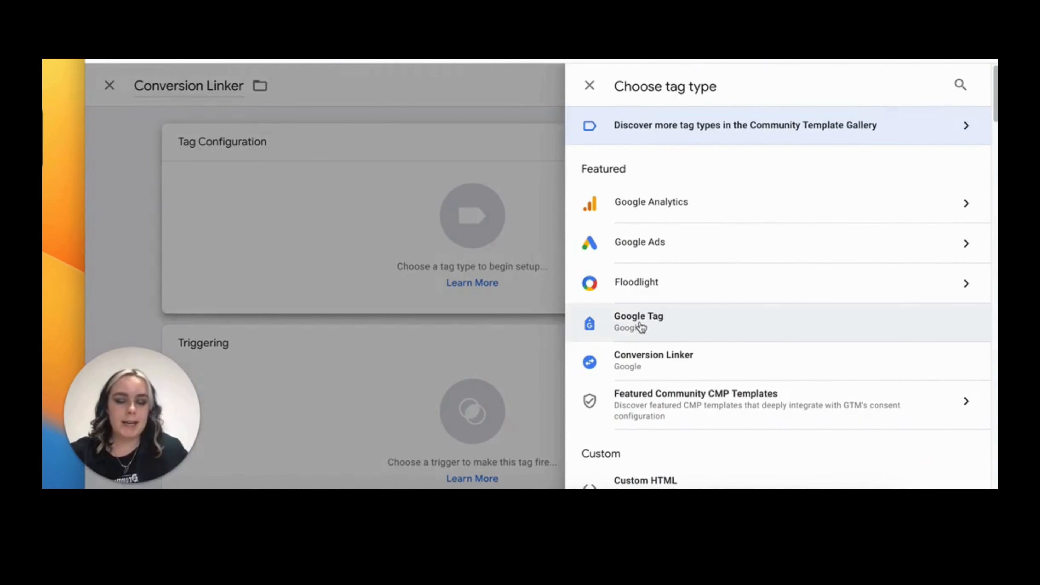
left_click(691, 367)
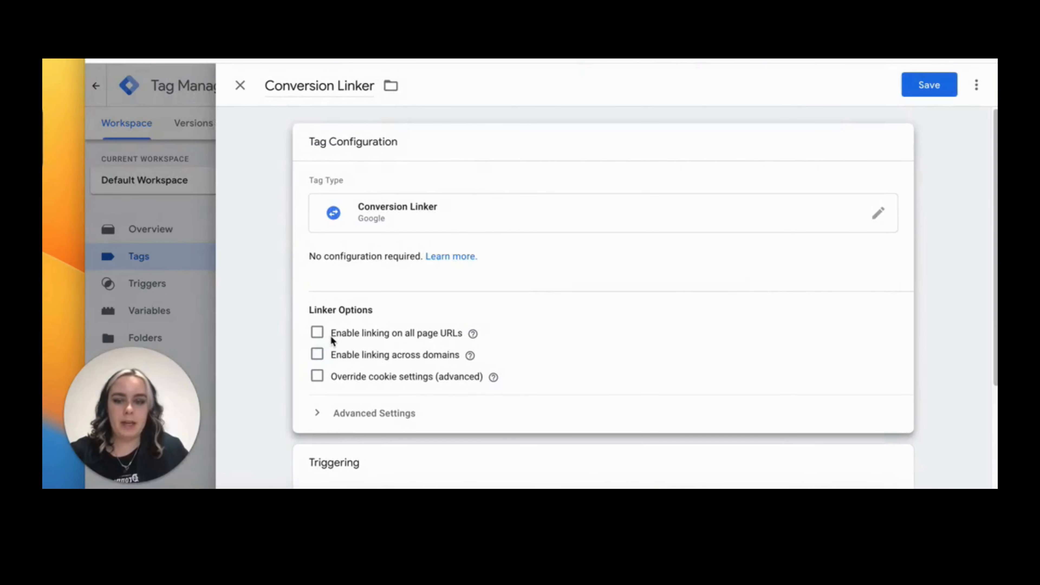
scroll(330, 337, "down", 1)
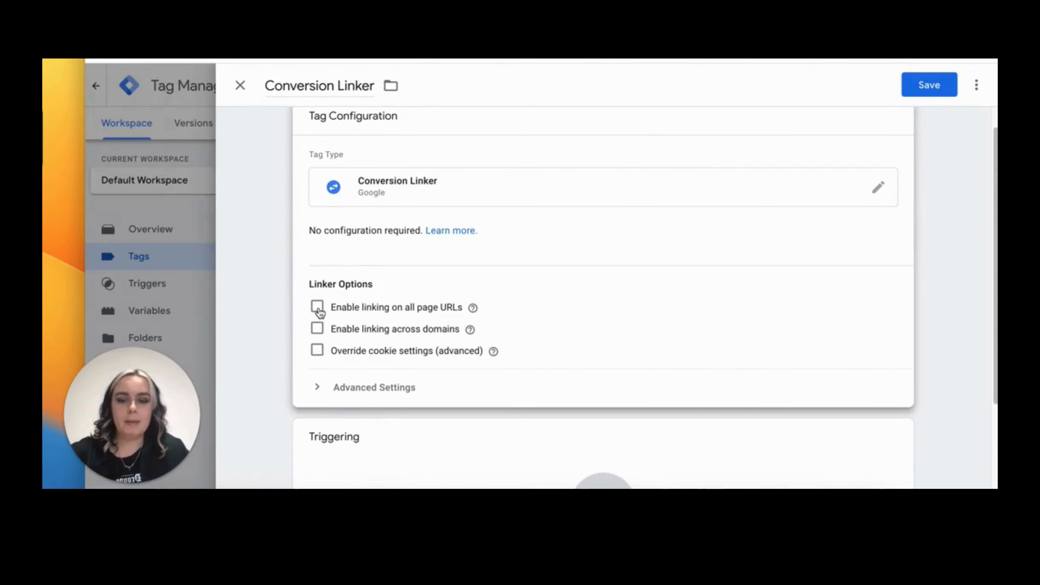
left_click(318, 306)
Add the All Pages firing trigger to the Conversion Linker tag and save it
scroll(318, 311, "down", 3)
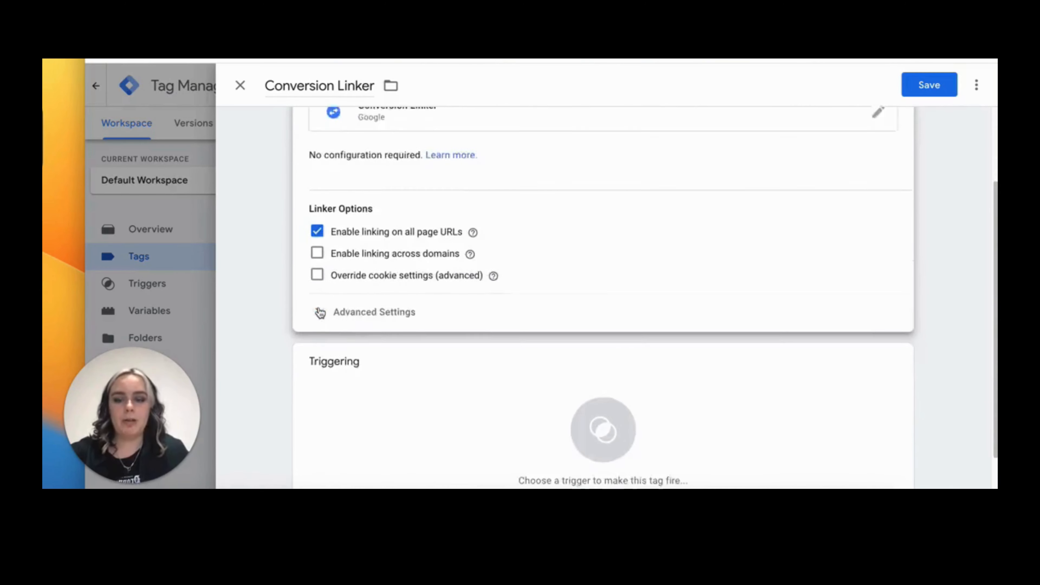
left_click(360, 365)
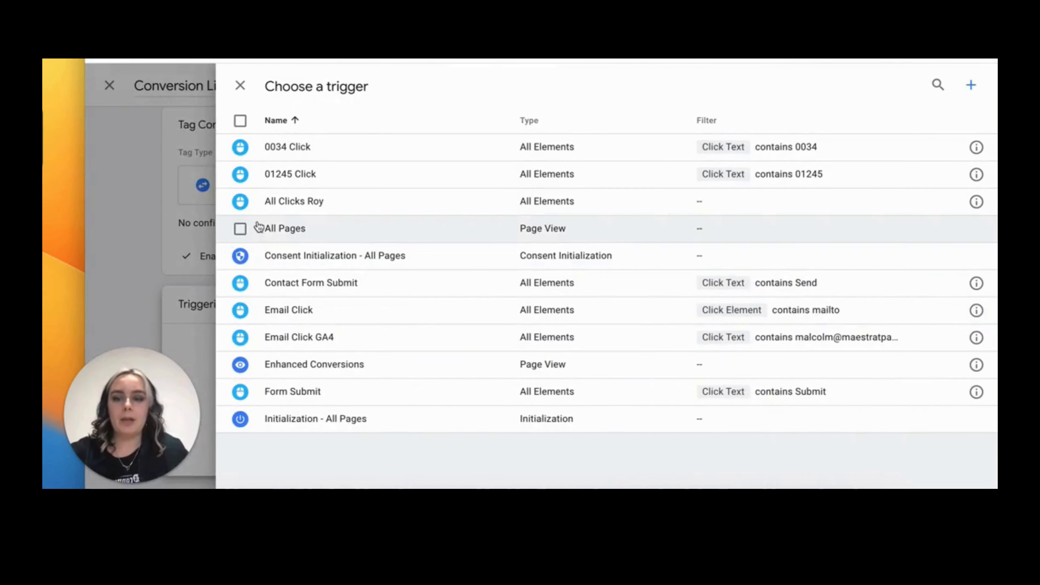
left_click(241, 229)
left_click(941, 88)
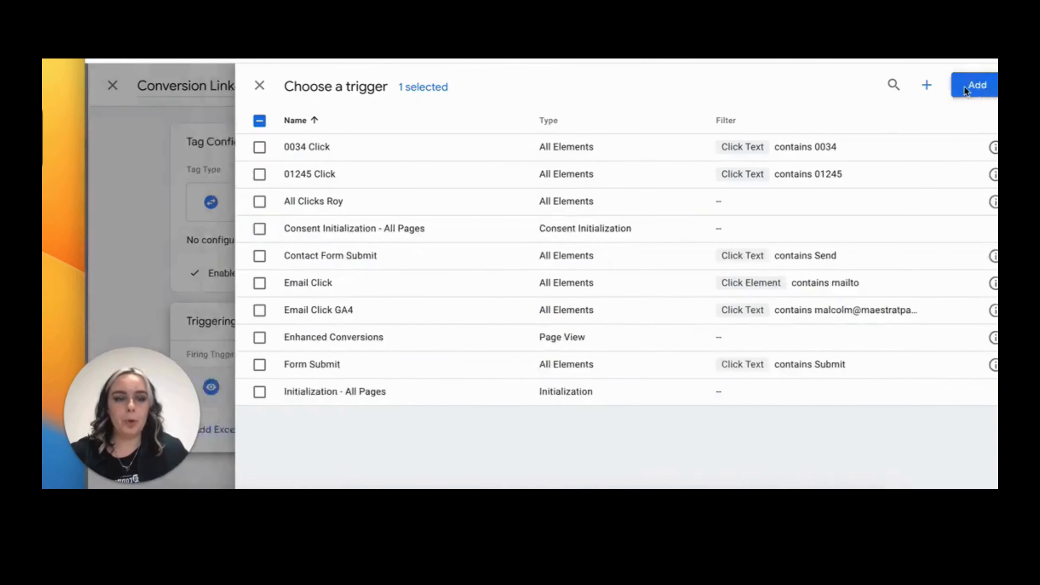
left_click(942, 87)
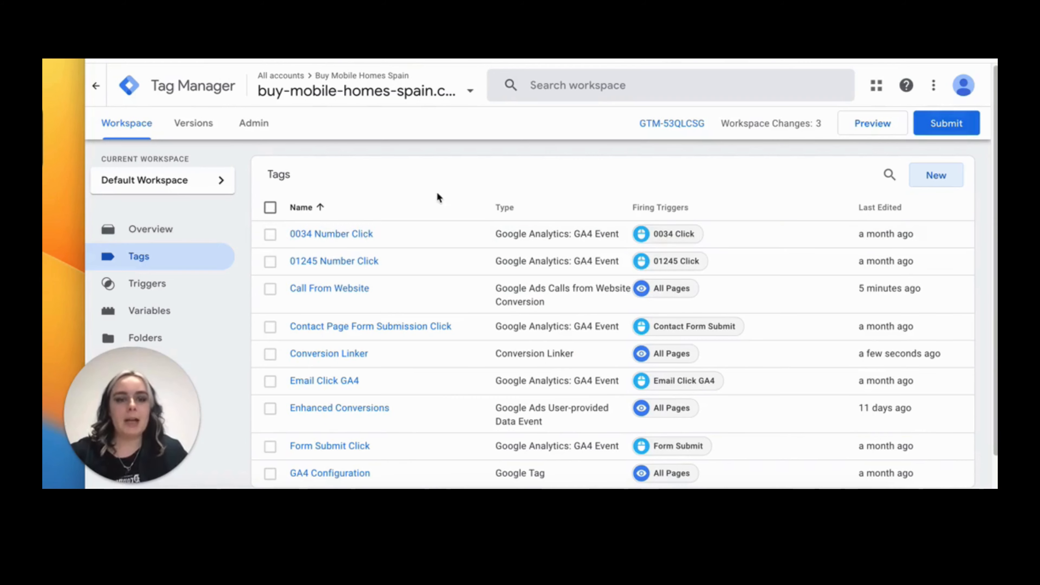
Submit and publish the workspace changes as a new live version, then return to the workspace
left_click(935, 124)
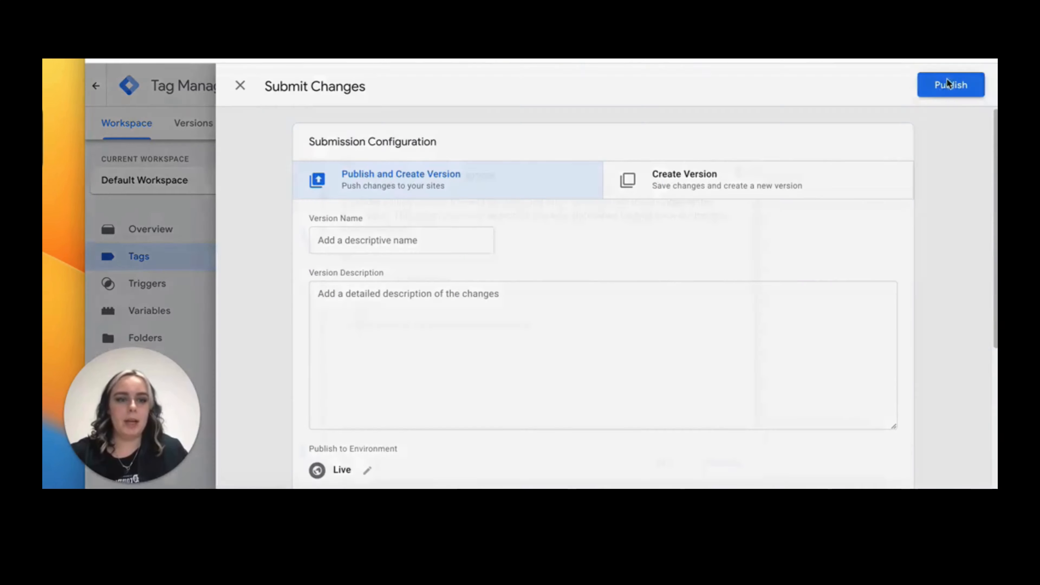
left_click(946, 84)
left_click(675, 462)
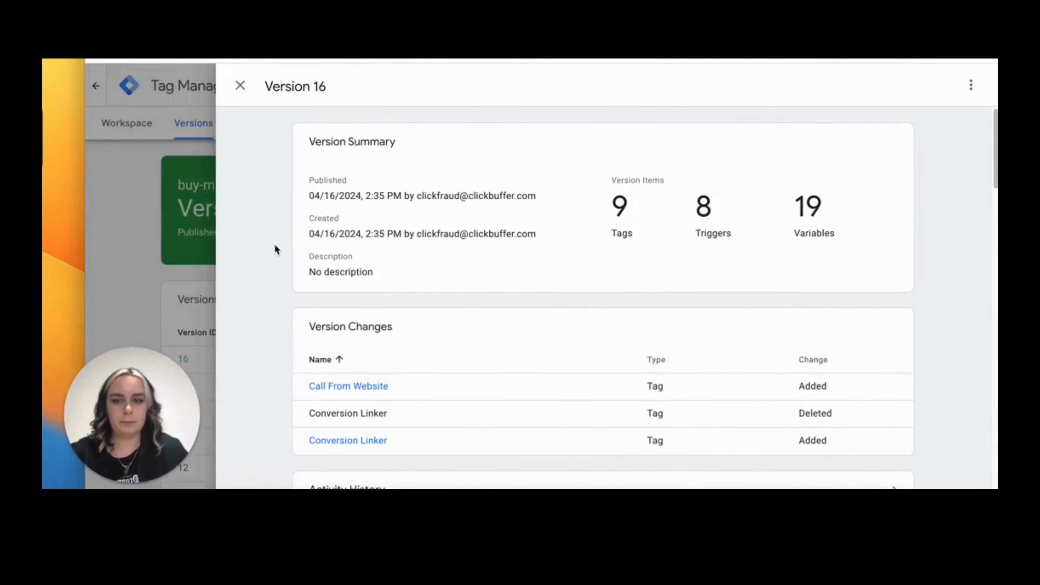
left_click(126, 123)
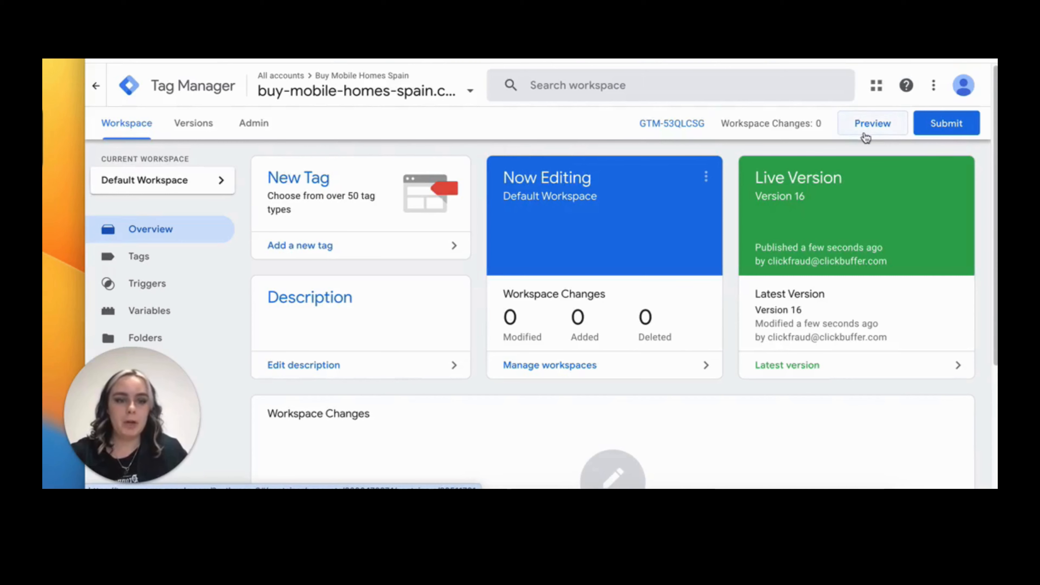
left_click(875, 130)
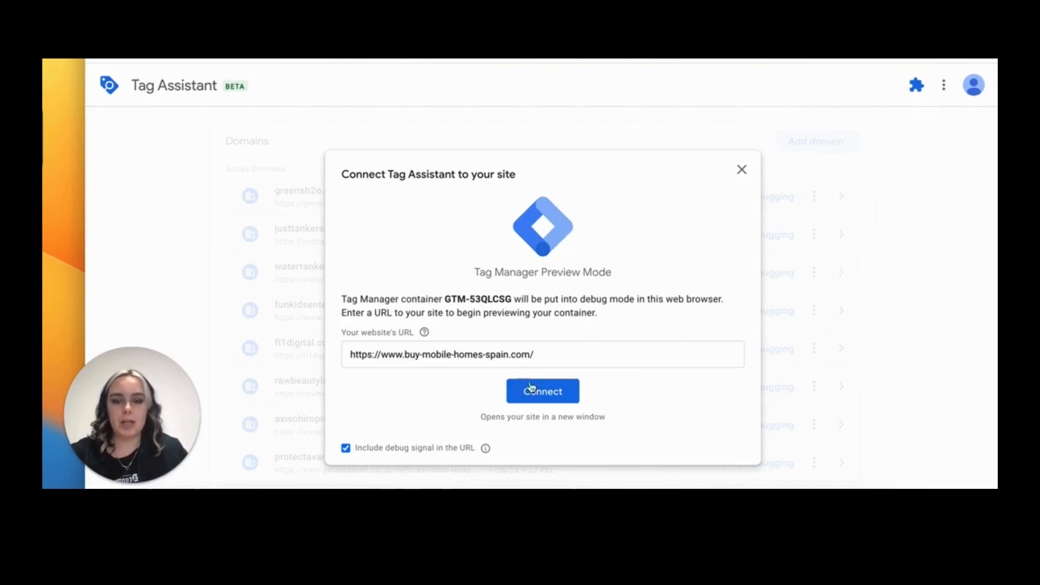
left_click(534, 391)
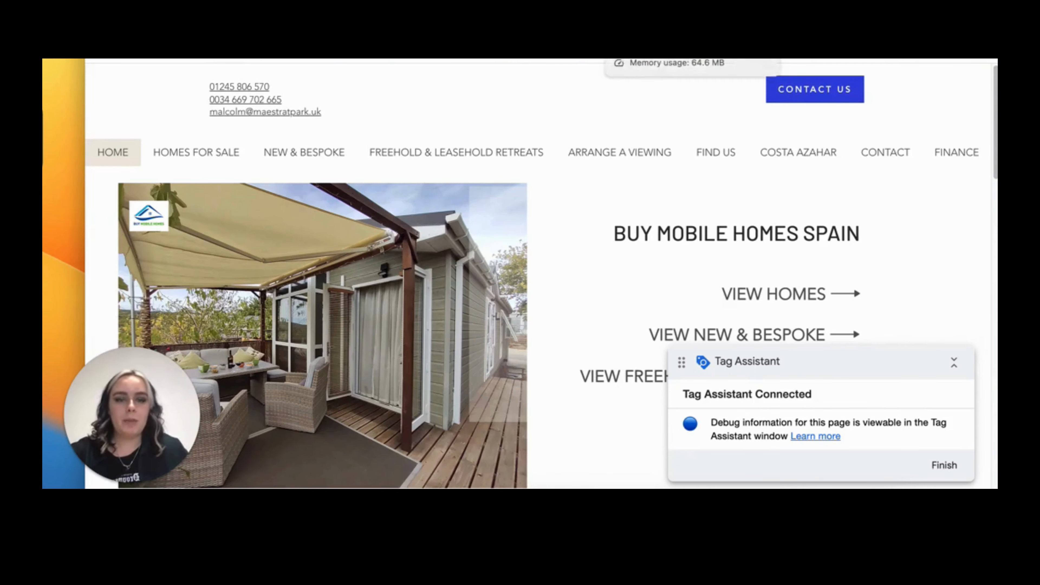
left_click(687, 21)
left_click(536, 327)
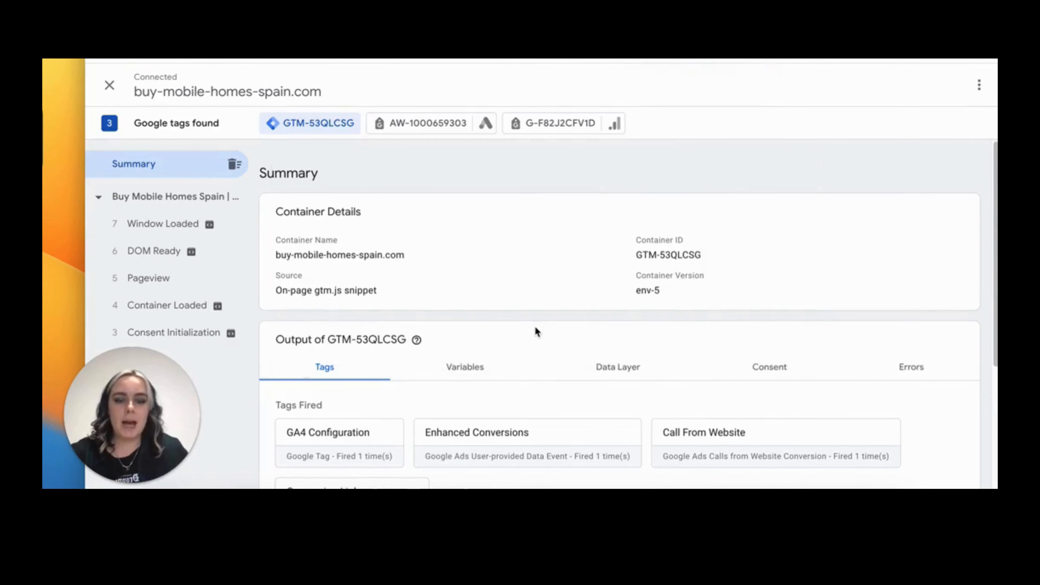
scroll(534, 327, "down", 1)
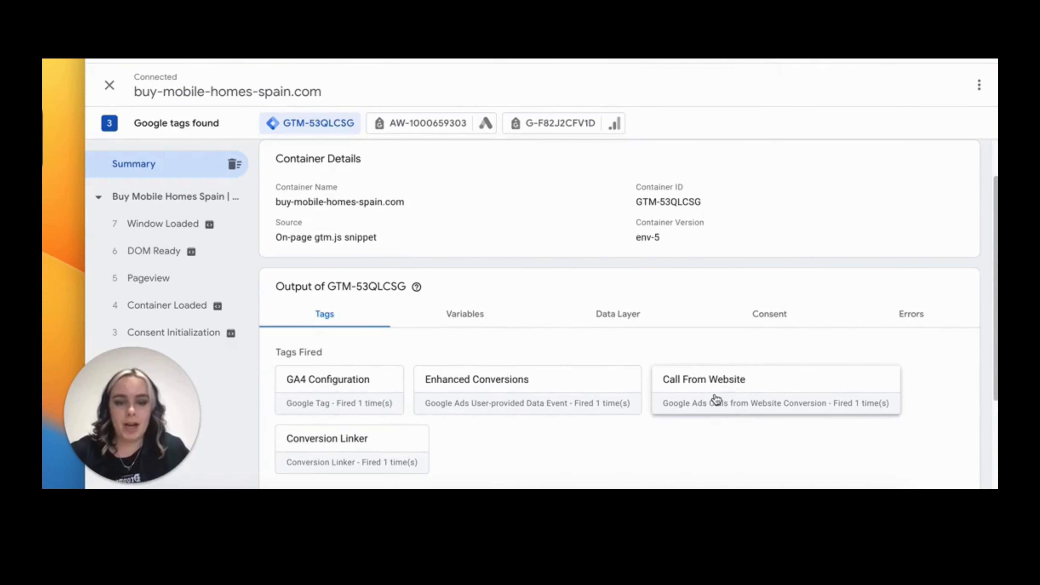
scroll(782, 405, "up", 1)
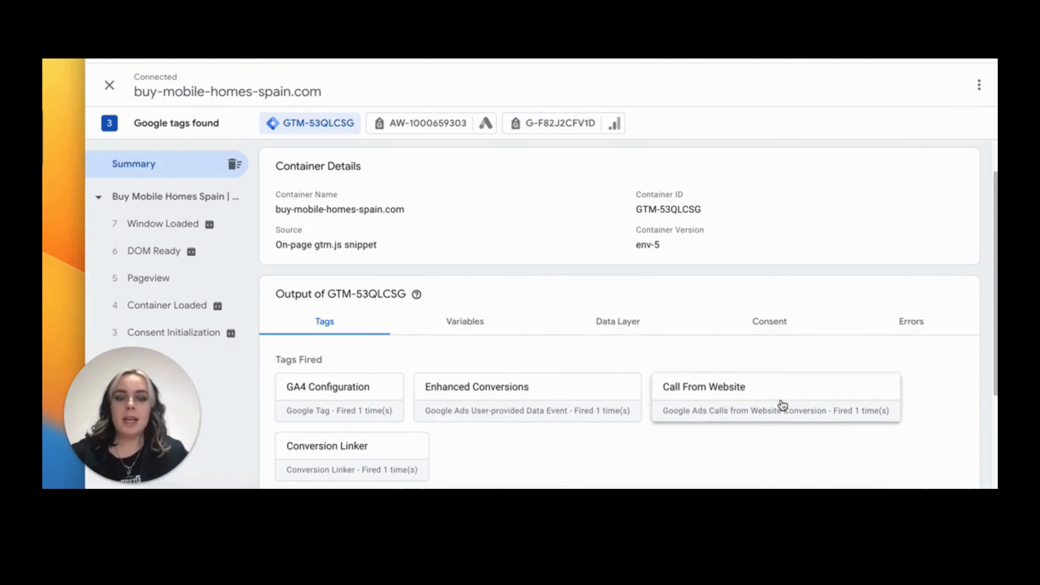